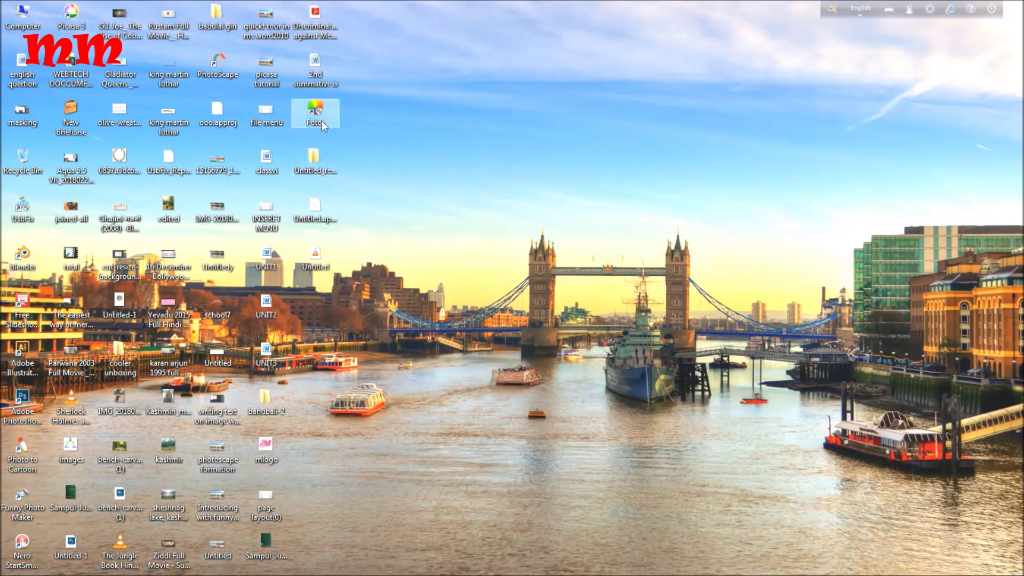
Step: Launch Fotor for Windows using Open on its desktop shortcut's right-click menu
double_click(319, 117)
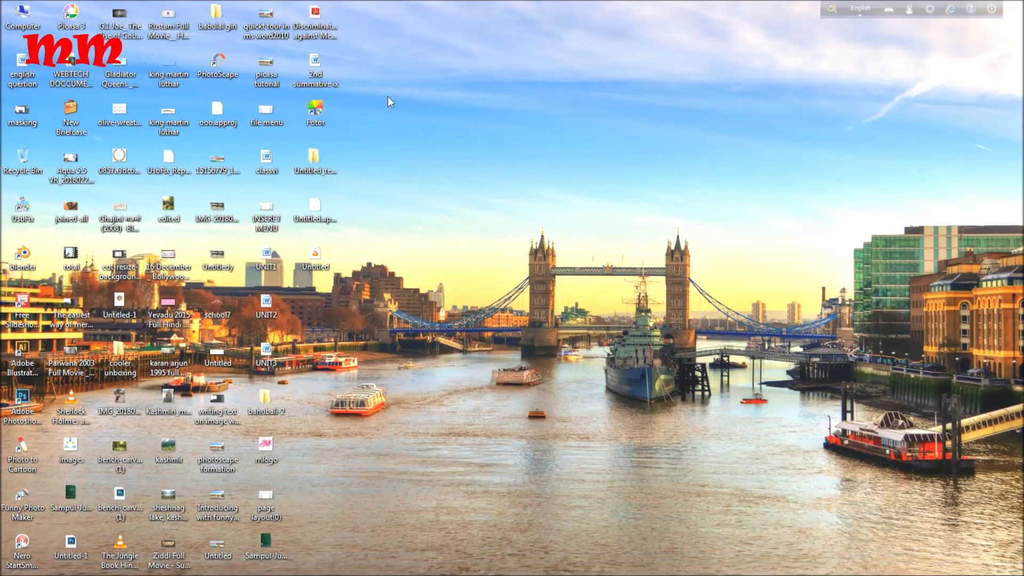
right_click(319, 113)
left_click(350, 117)
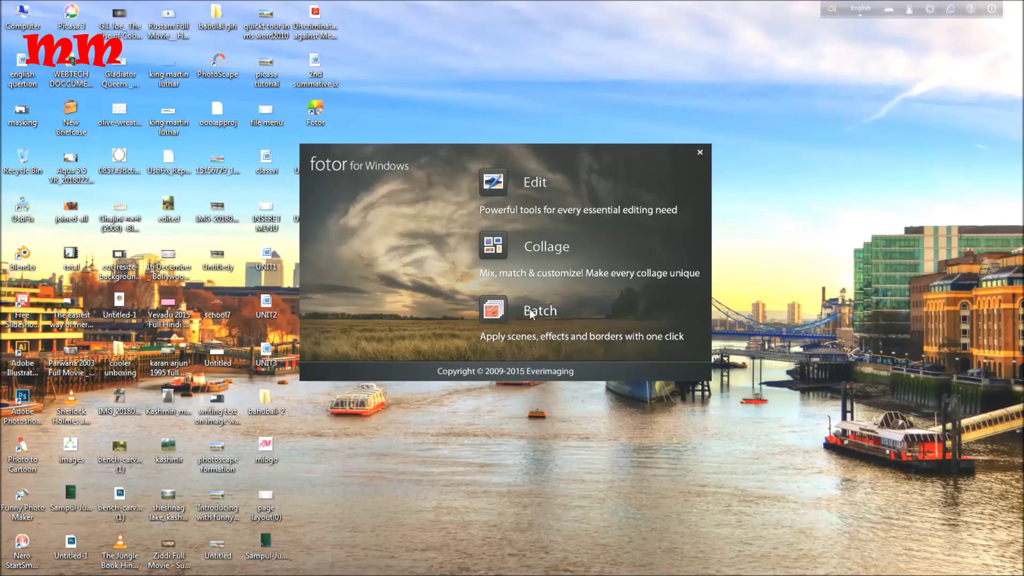
Step: Open the bench-carved-stones-cemetery photo from the Desktop in Fotor's Edit mode
left_click(495, 184)
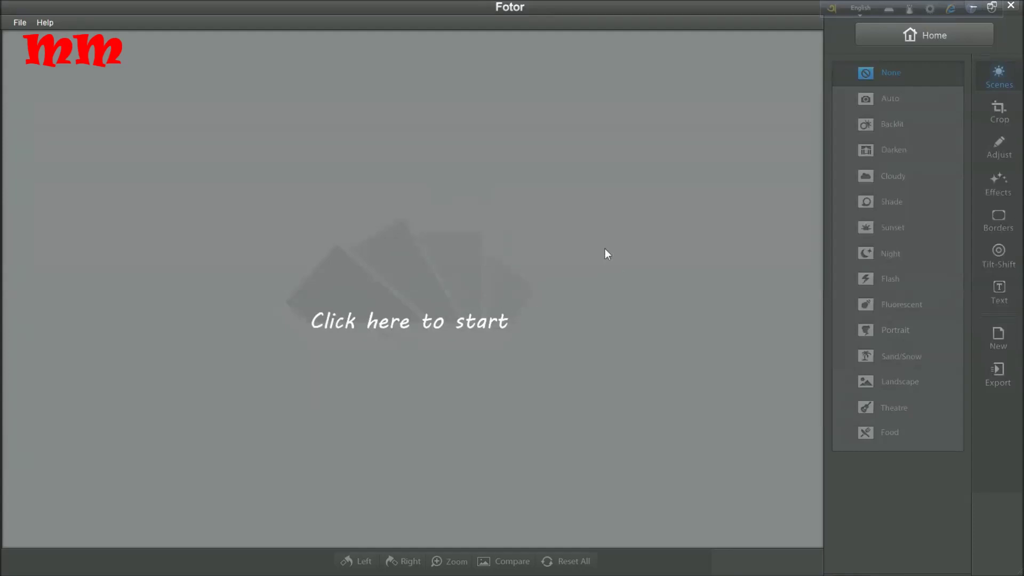
left_click(429, 326)
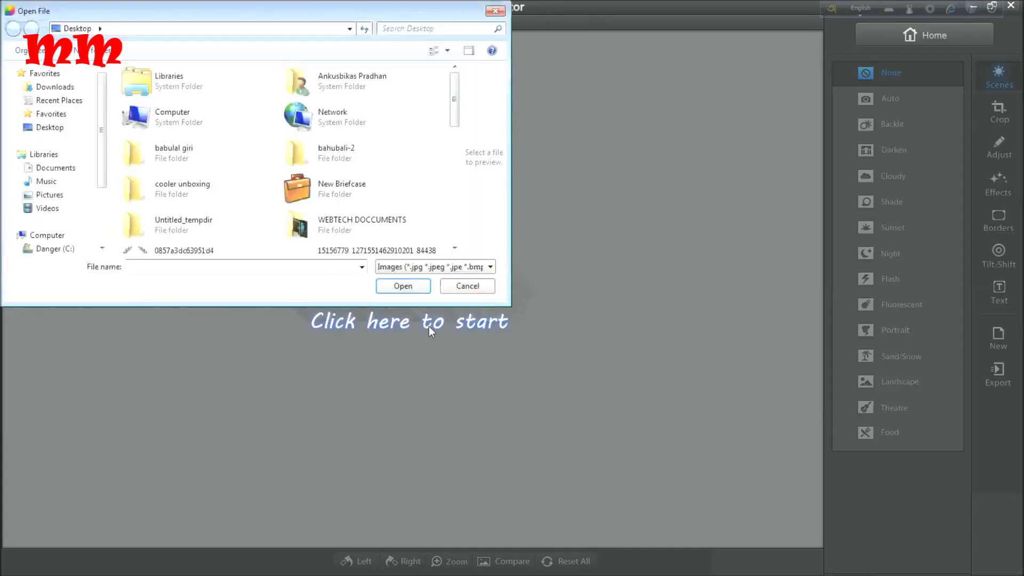
left_click(63, 129)
left_click_drag(454, 115, 456, 164)
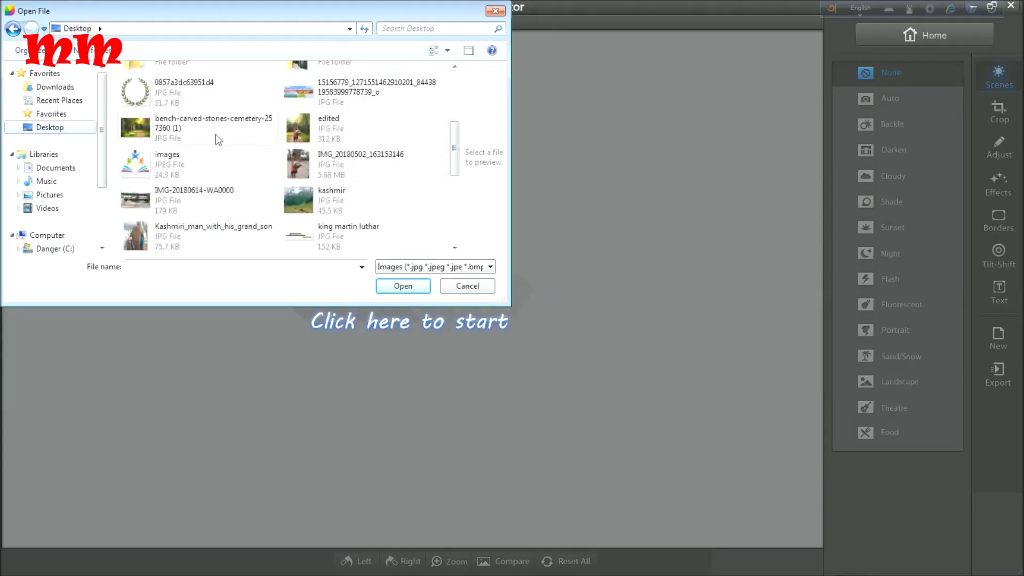
left_click(159, 136)
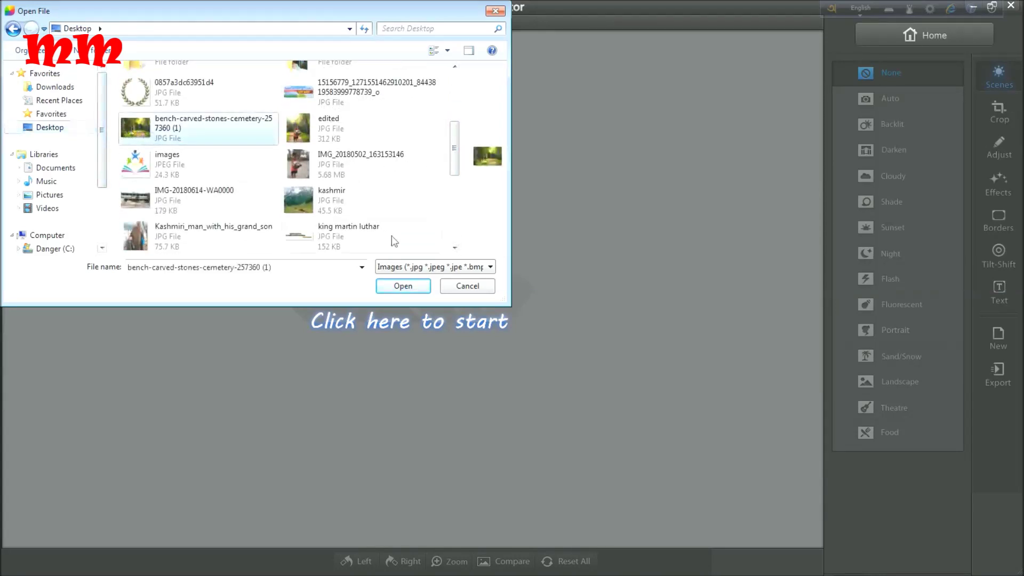
left_click(420, 288)
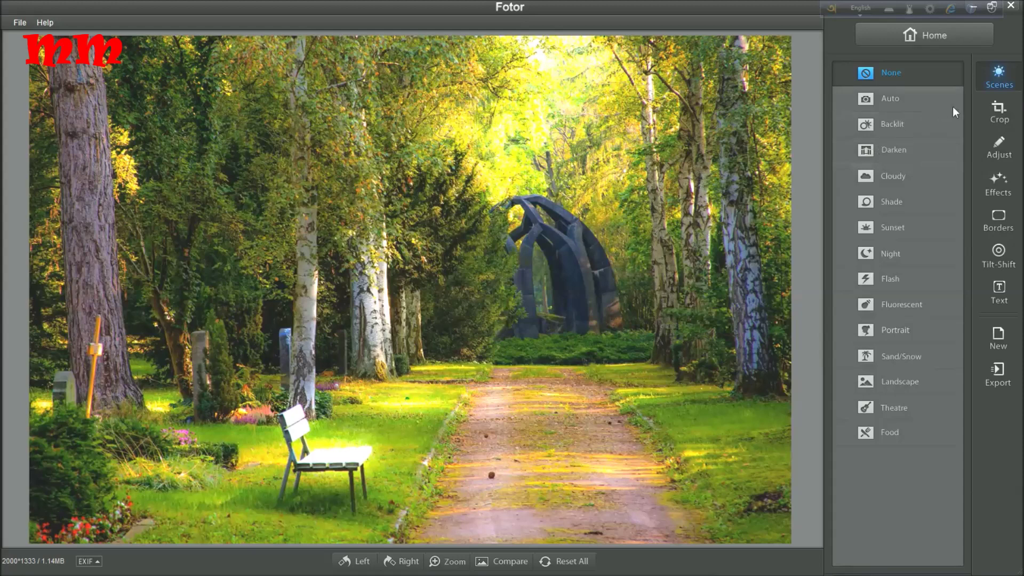
left_click(1006, 117)
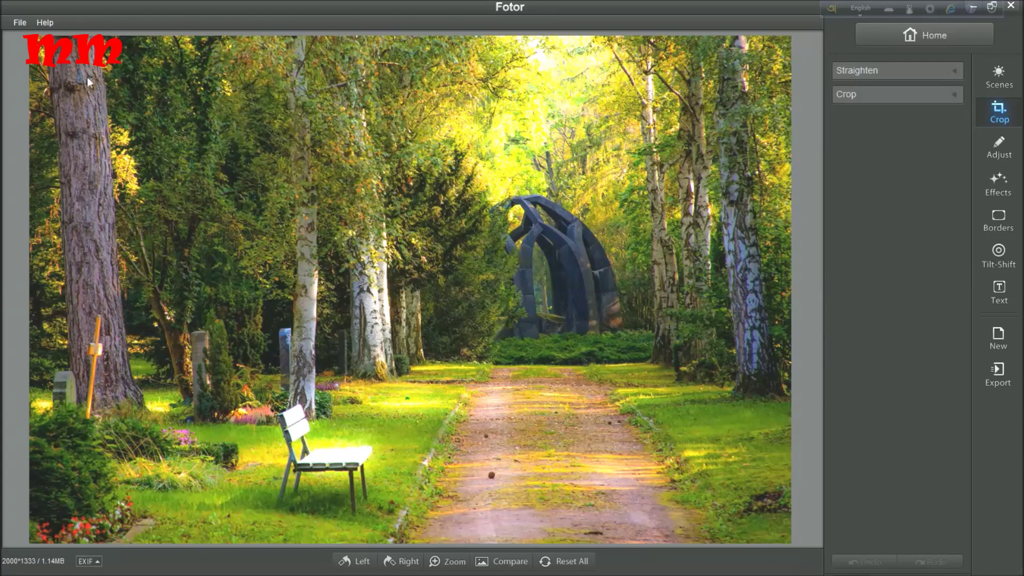
Step: Try different brightness, contrast and saturation levels in the Adjust Tone sliders
left_click(986, 146)
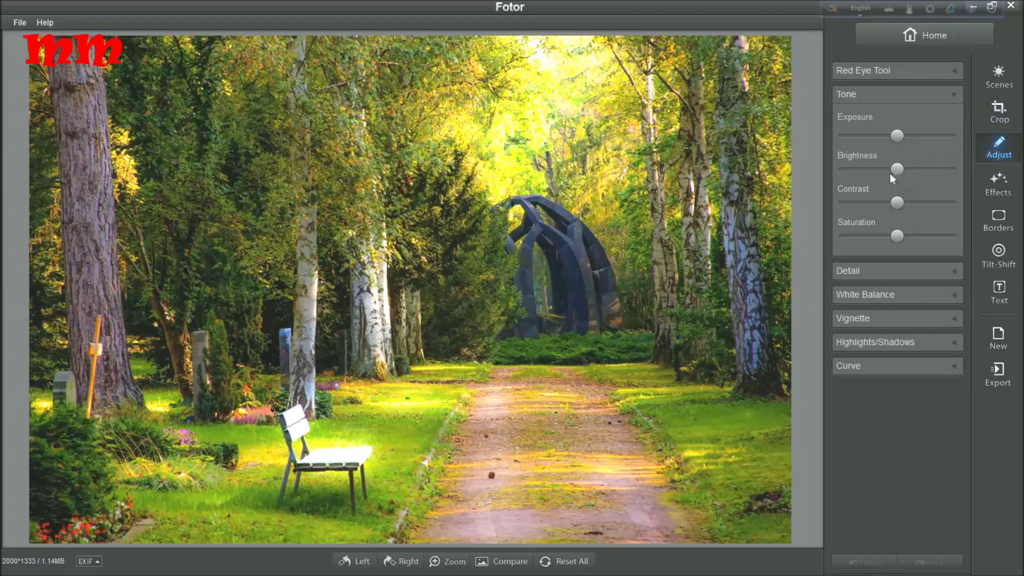
mouse_move(897, 168)
left_mouse_down()
mouse_move(885, 174)
mouse_move(923, 169)
left_mouse_up()
mouse_move(897, 202)
left_mouse_down()
mouse_move(831, 222)
mouse_move(966, 202)
left_mouse_up()
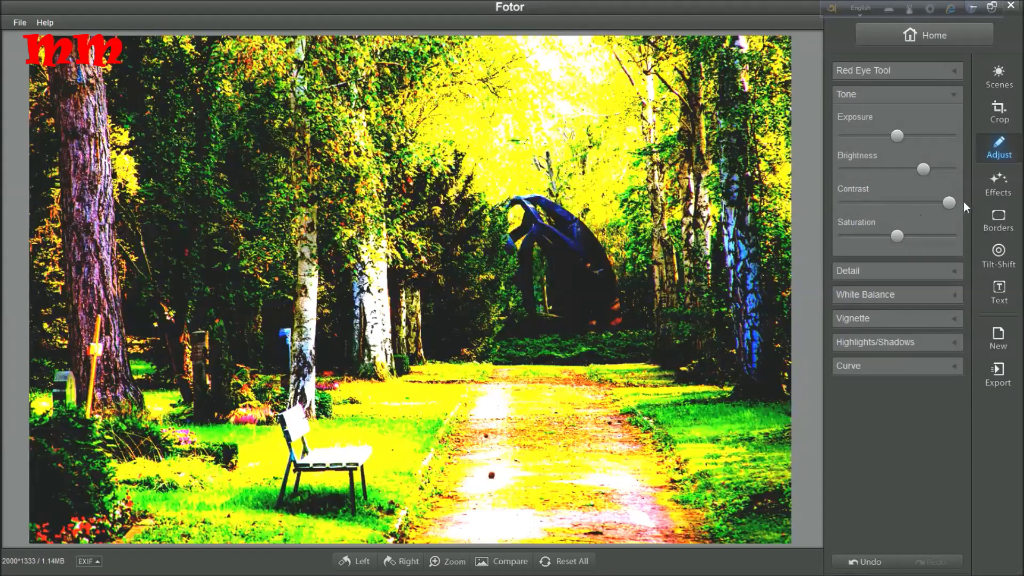
left_click_drag(903, 234, 933, 226)
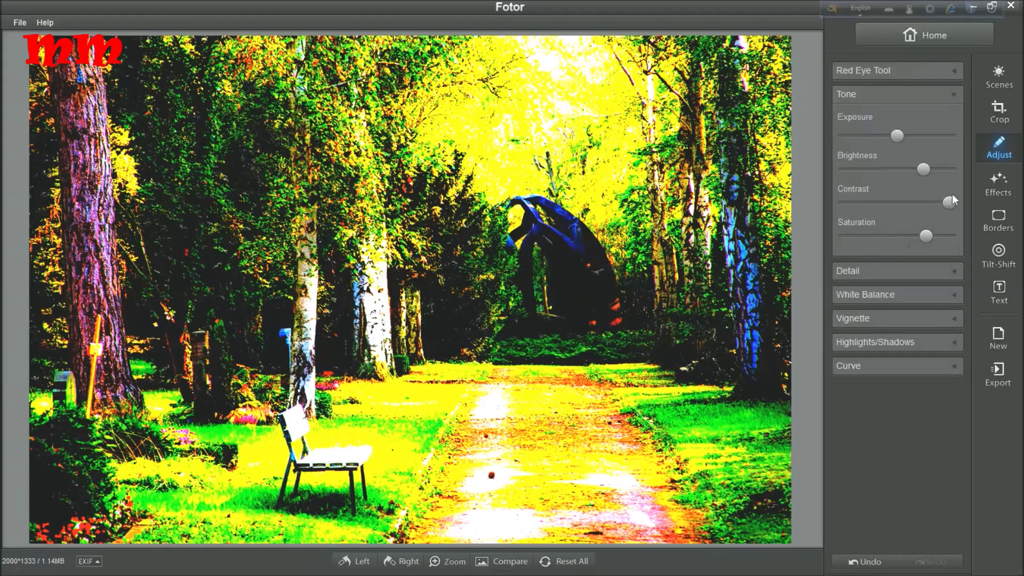
left_click(904, 270)
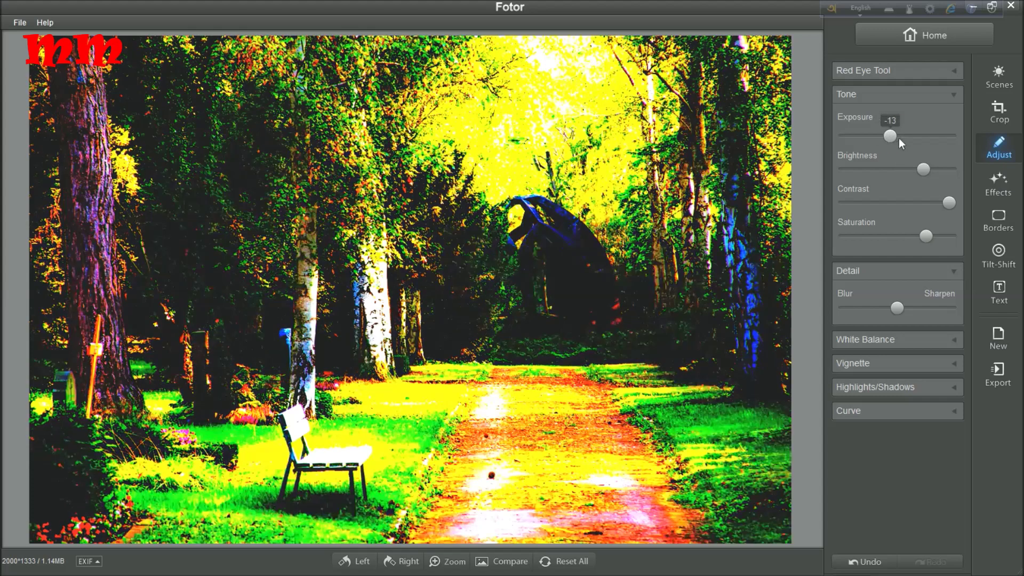
Step: Return exposure and brightness near neutral and set contrast to +29
mouse_move(886, 144)
left_mouse_down()
mouse_move(930, 147)
mouse_move(889, 150)
mouse_move(910, 146)
mouse_move(907, 168)
mouse_move(923, 166)
mouse_move(880, 173)
mouse_move(899, 170)
left_mouse_up()
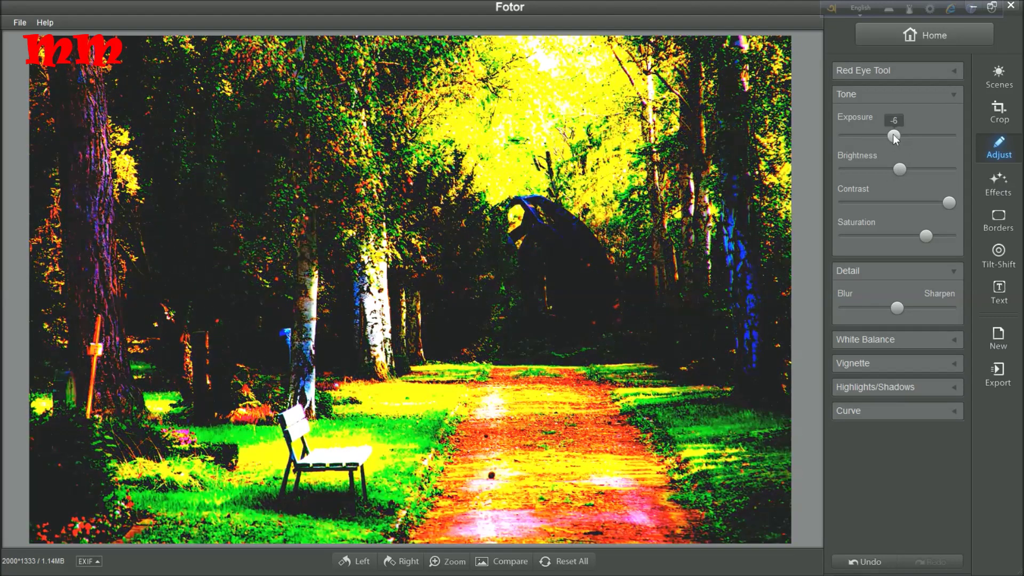
left_click_drag(894, 134, 891, 171)
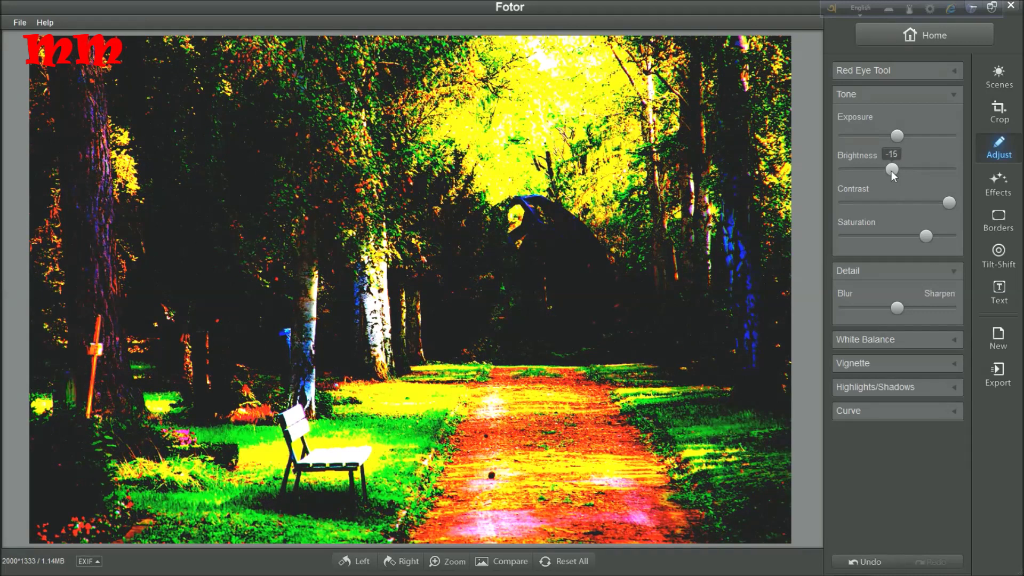
left_click_drag(893, 171, 896, 170)
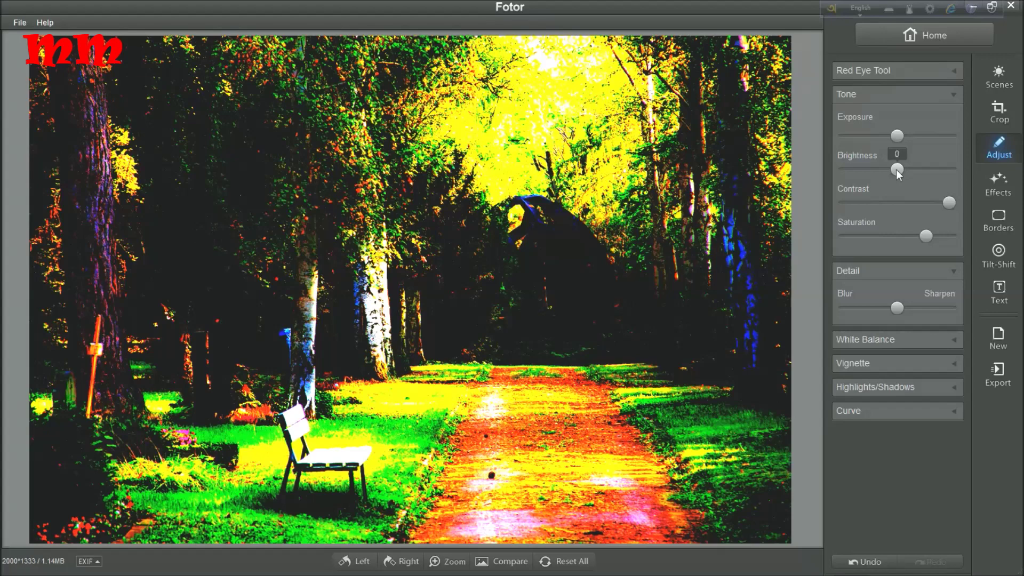
left_click_drag(949, 202, 897, 215)
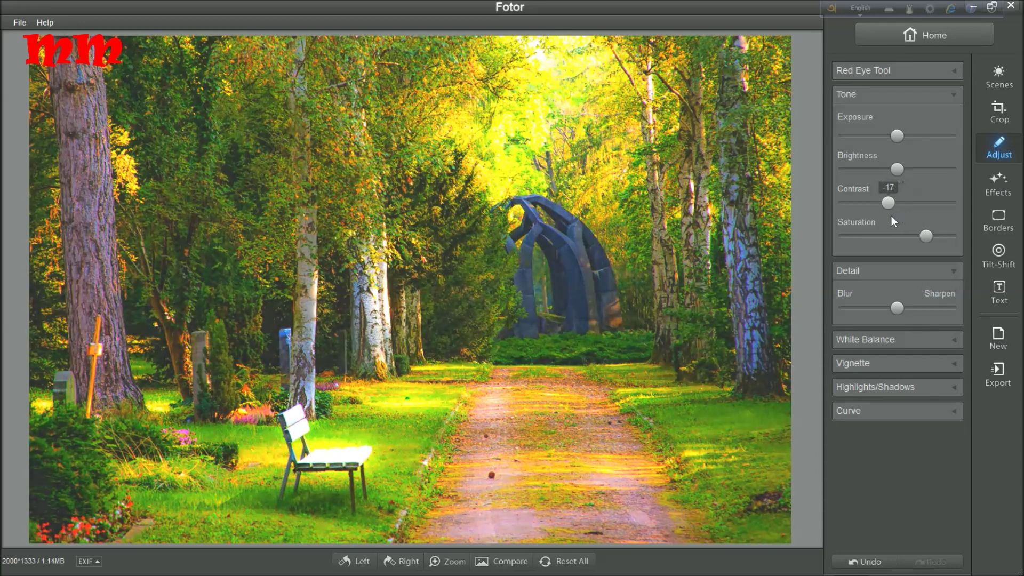
mouse_move(894, 216)
left_mouse_down()
mouse_move(868, 223)
mouse_move(909, 218)
mouse_move(896, 223)
left_mouse_up()
left_click_drag(892, 224, 892, 224)
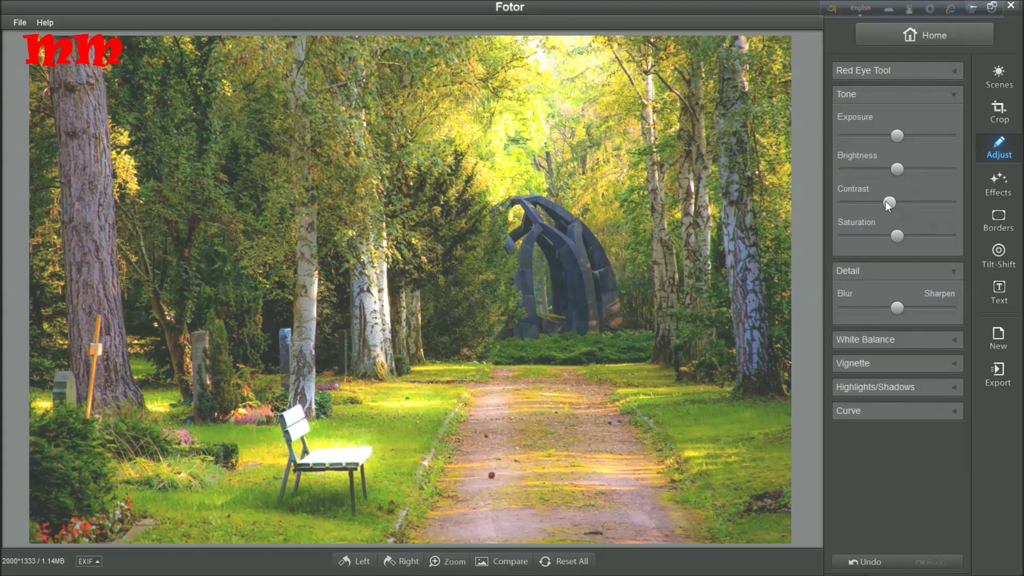
mouse_move(888, 205)
left_mouse_down()
mouse_move(910, 205)
mouse_move(899, 207)
left_mouse_up()
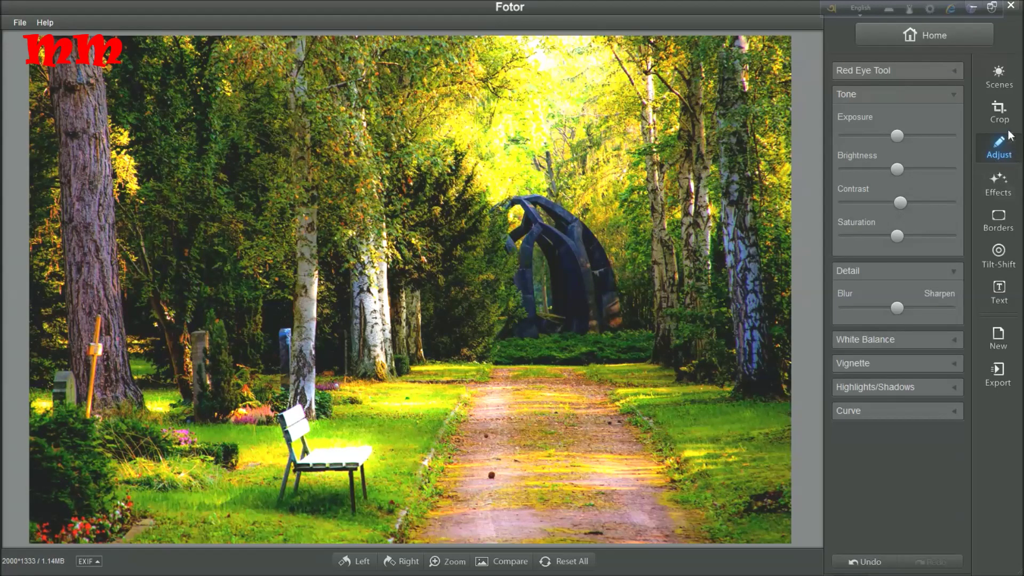
Step: Trim the photo's top and right edges with the Crop corner handle
left_click(999, 112)
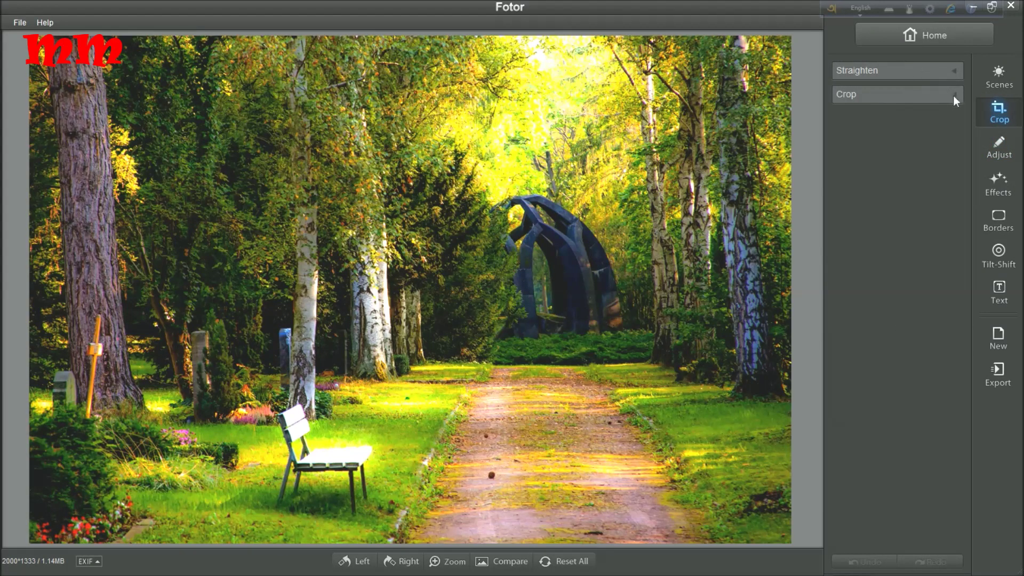
left_click(955, 95)
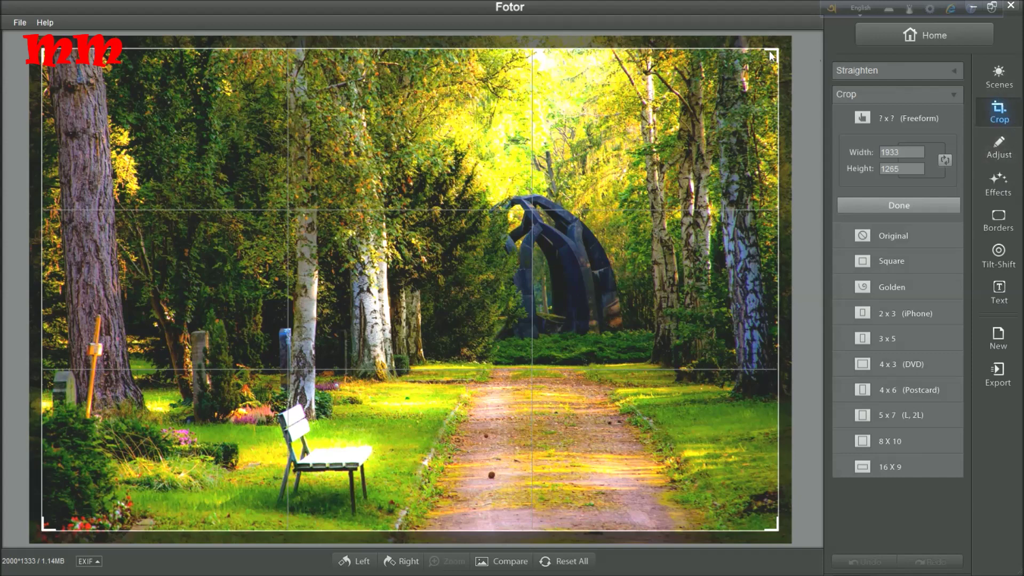
mouse_move(778, 51)
left_mouse_down()
mouse_move(614, 174)
mouse_move(749, 43)
left_mouse_up()
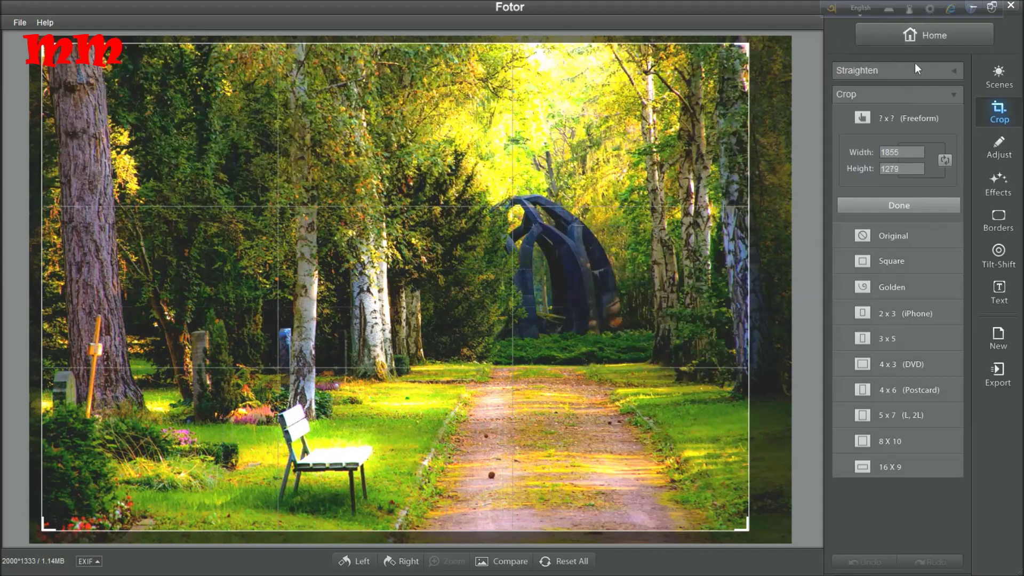
Step: Tilt the photo clockwise with the Straighten Rotation slider, easing to a gentler angle
left_click(958, 71)
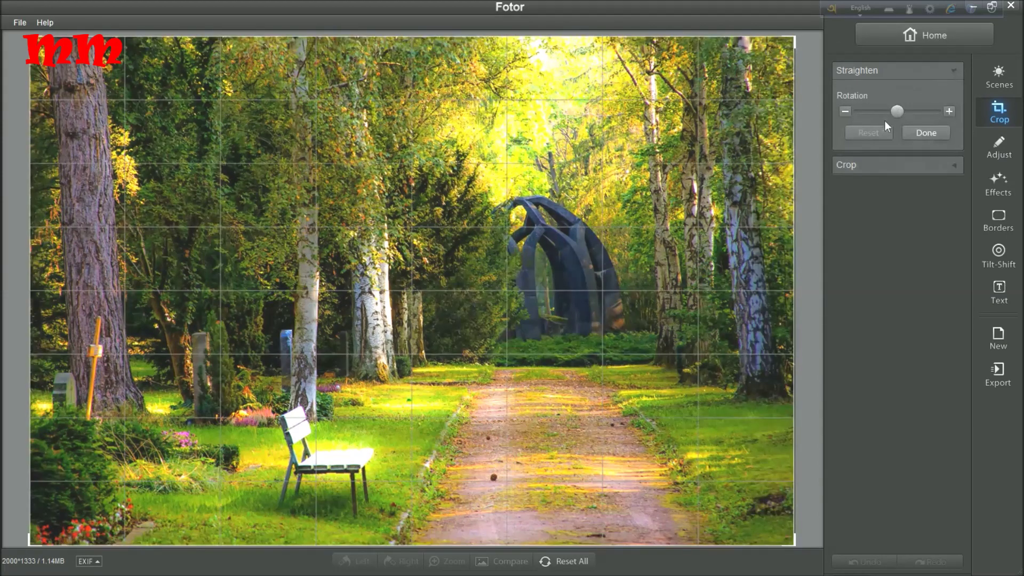
left_click_drag(896, 112, 937, 105)
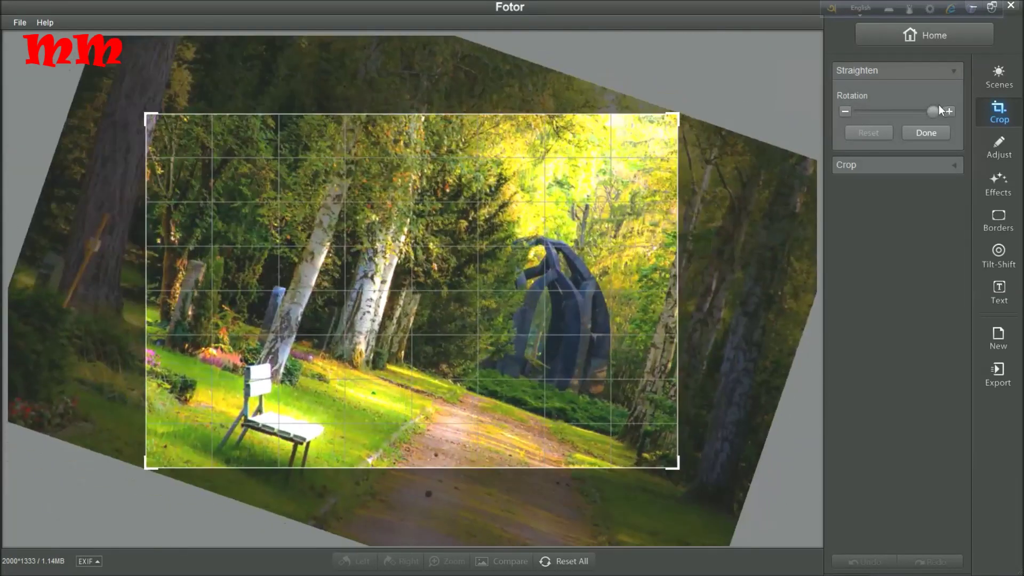
left_click_drag(937, 104, 914, 111)
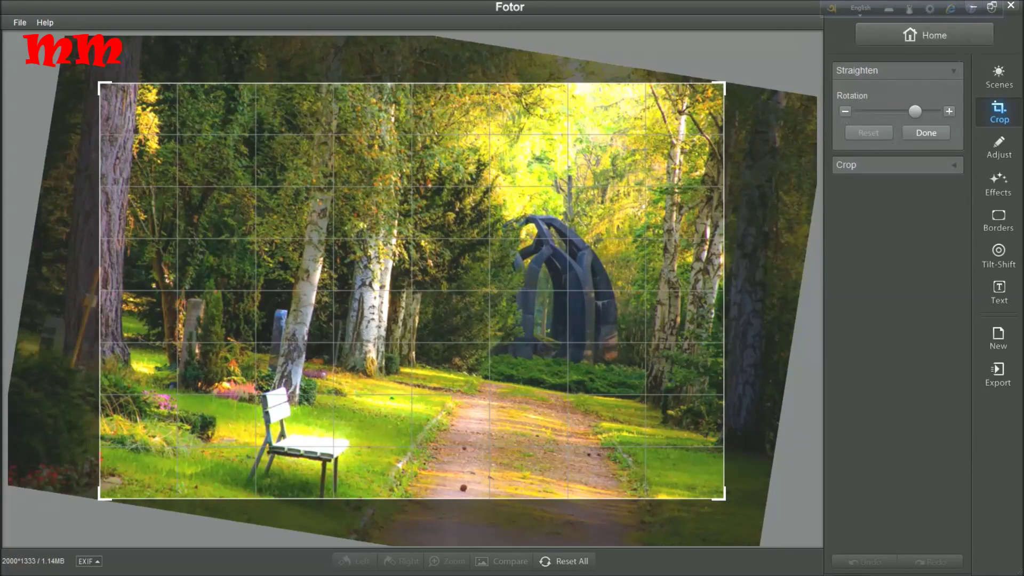
Step: Apply the crop and preview the Auto, Backlit, Darken, Cloudy, Shade and Sunset scenes
left_click(999, 76)
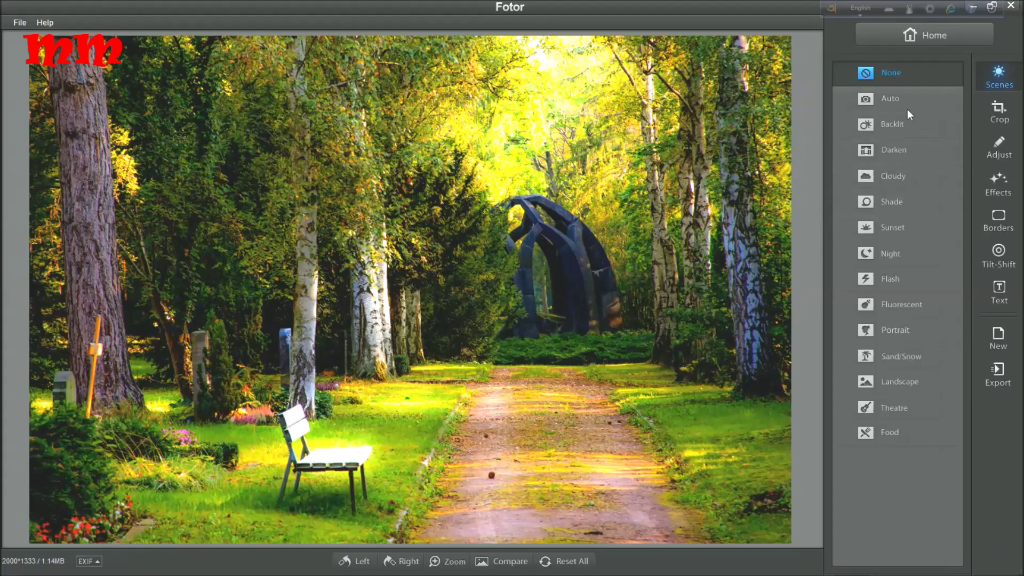
left_click(885, 94)
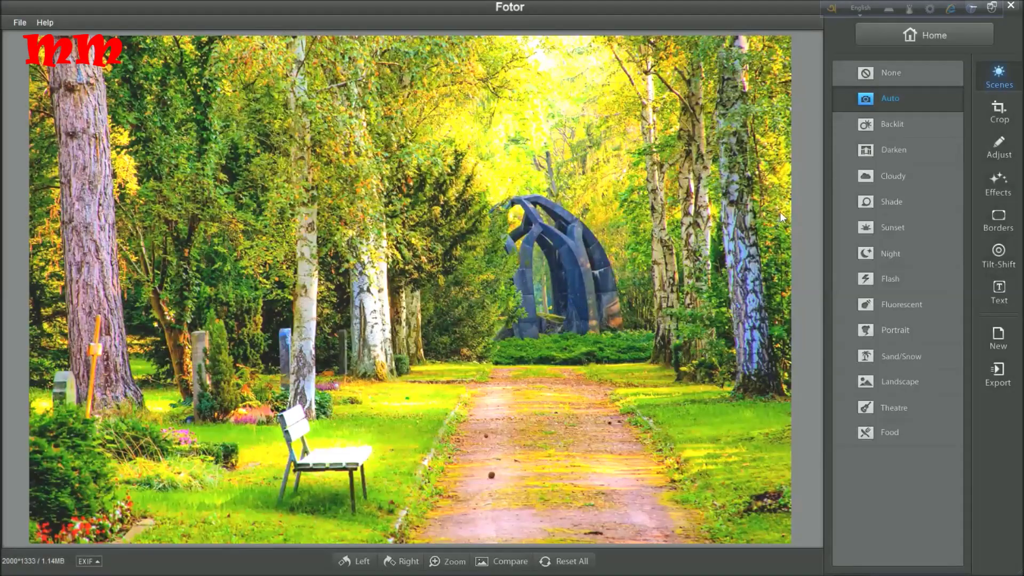
left_click(889, 122)
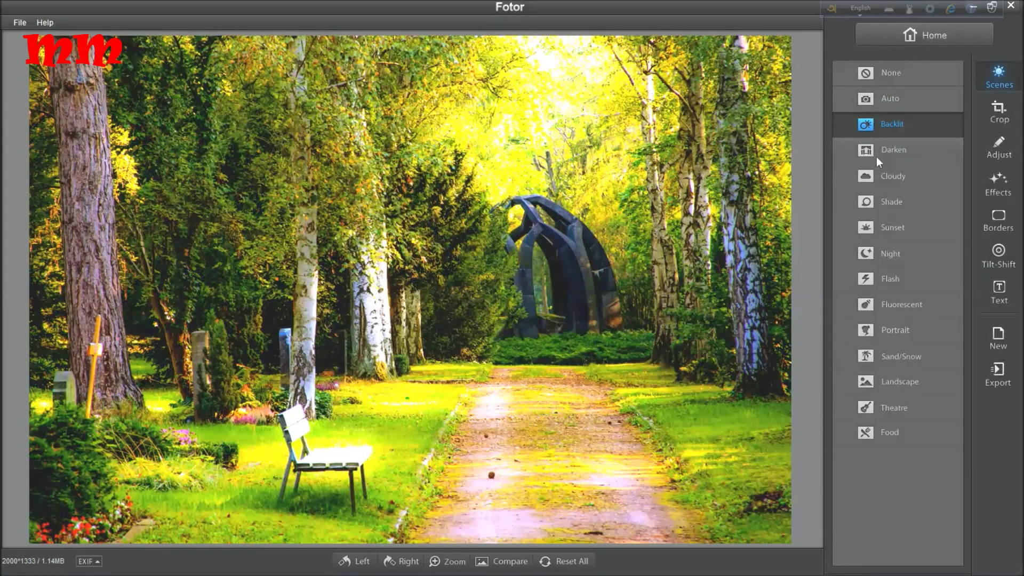
left_click(878, 154)
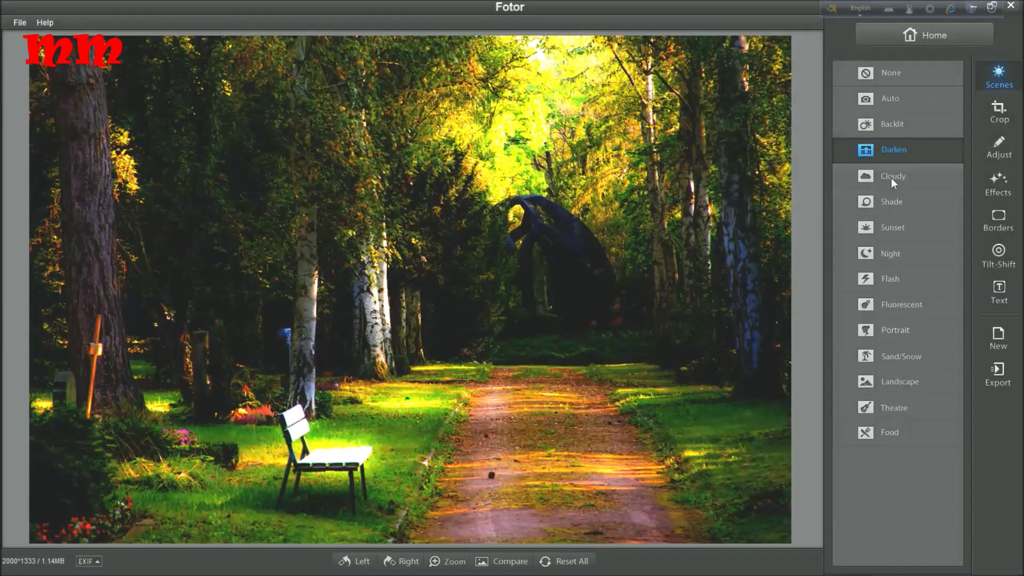
left_click(891, 177)
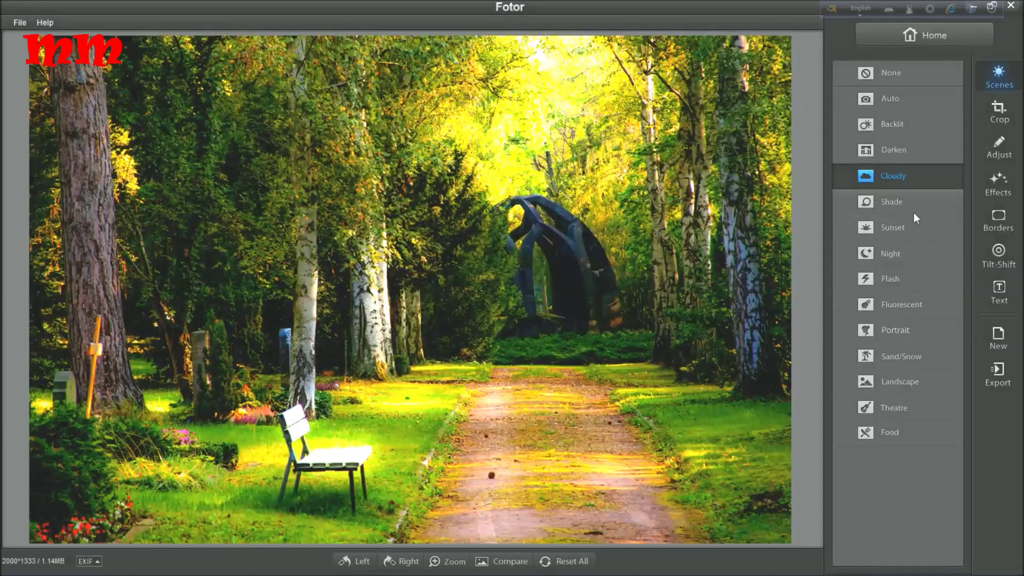
left_click(918, 205)
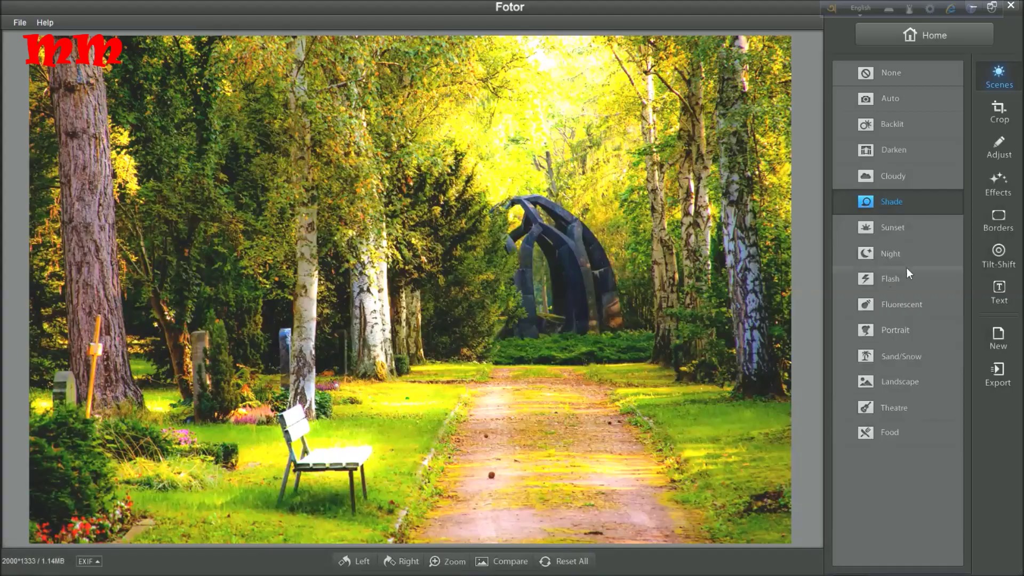
left_click(898, 230)
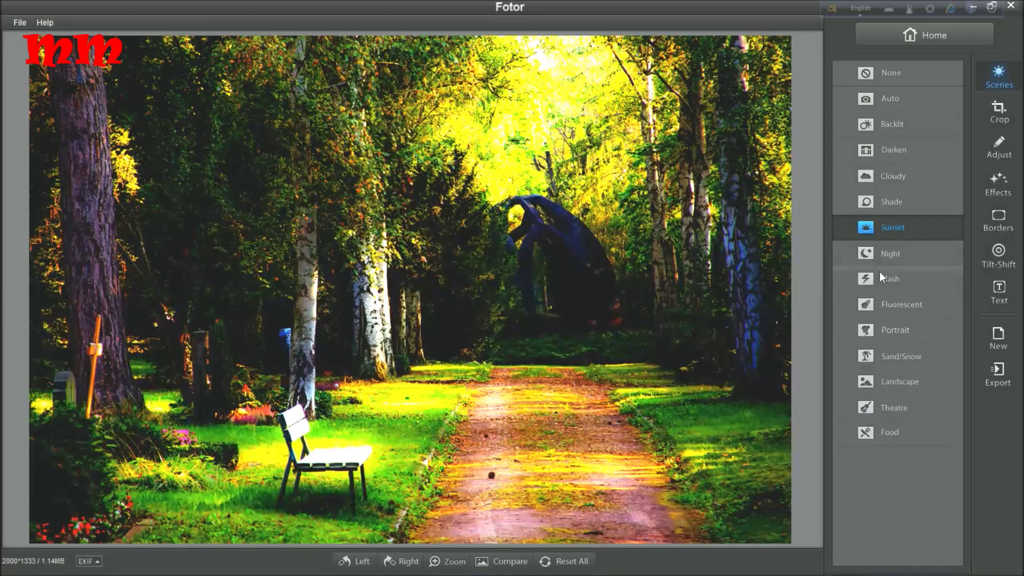
Step: Preview Night, Flash, Fluorescent, Portrait, Sand/Snow, Landscape and Theatre, then apply Food
left_click(906, 259)
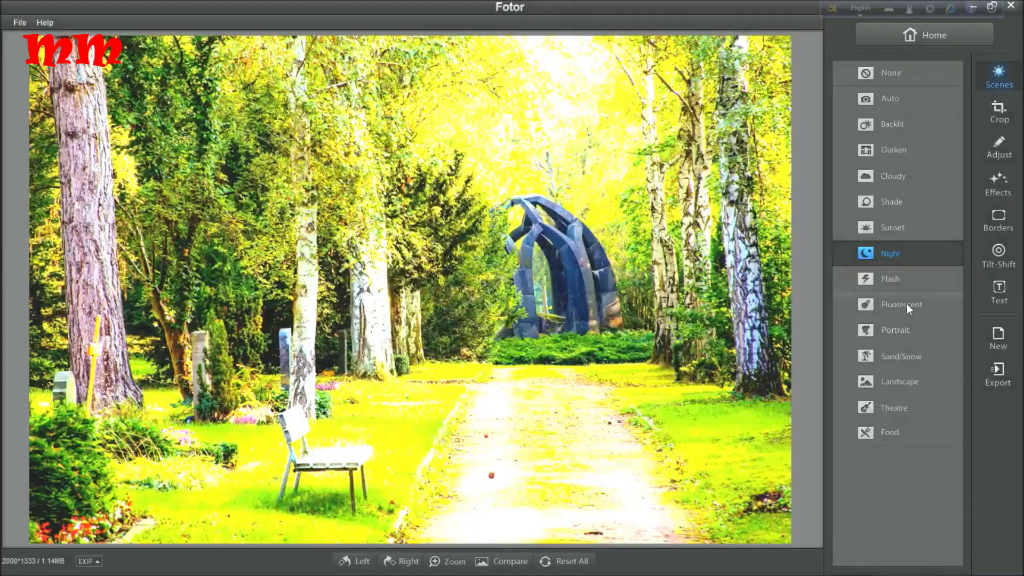
left_click(895, 281)
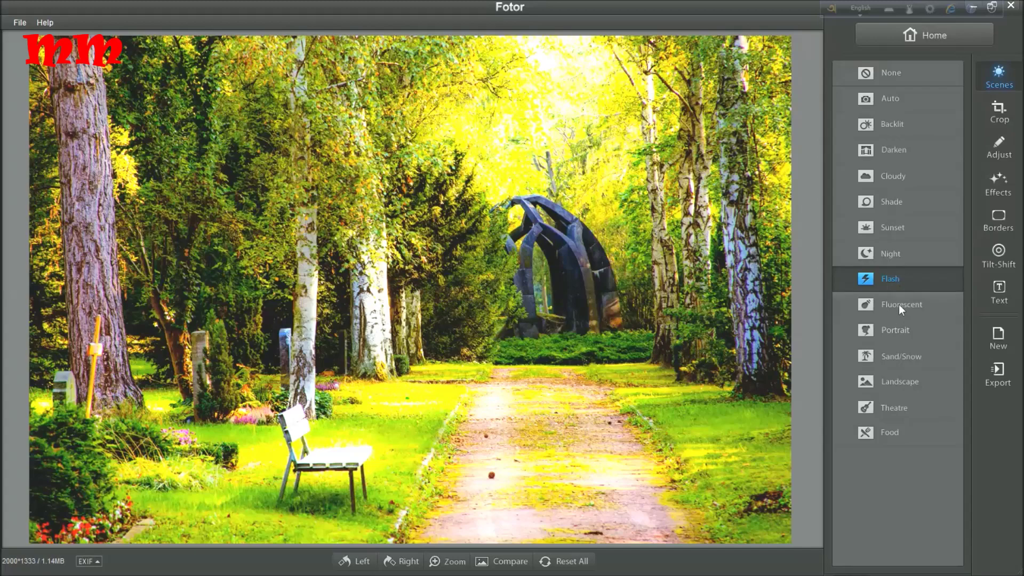
left_click(898, 304)
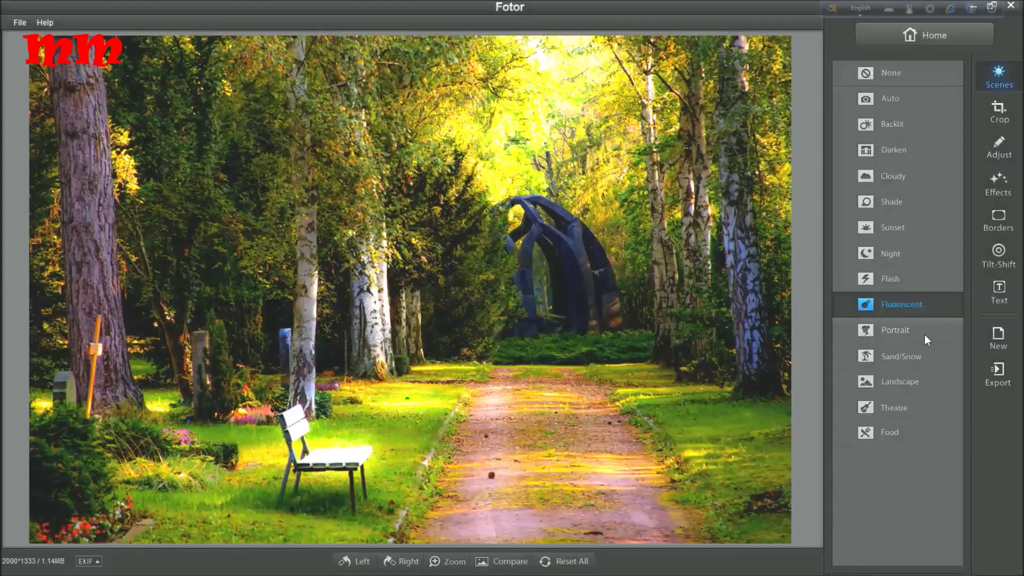
left_click(906, 335)
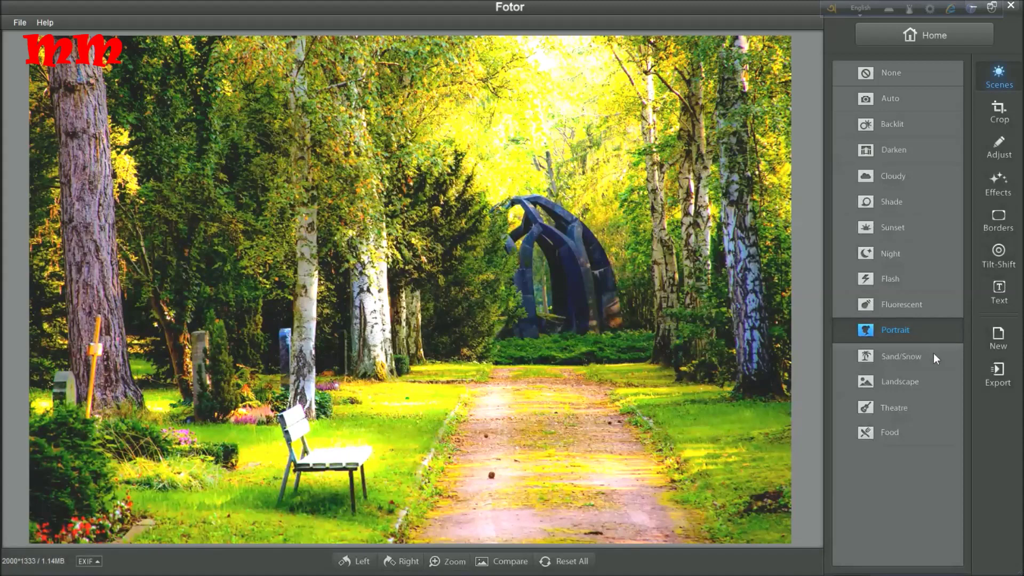
left_click(919, 357)
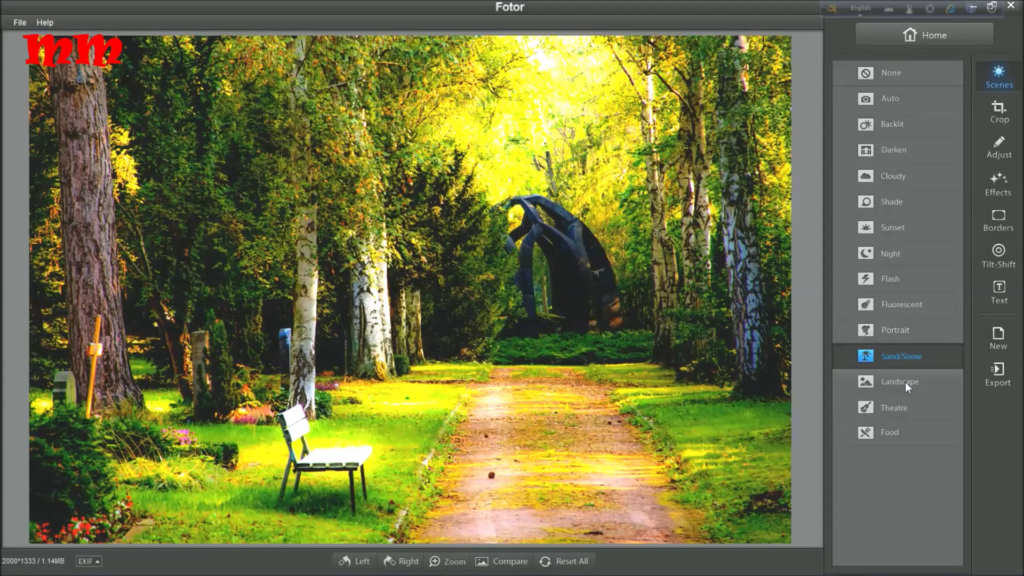
left_click(904, 381)
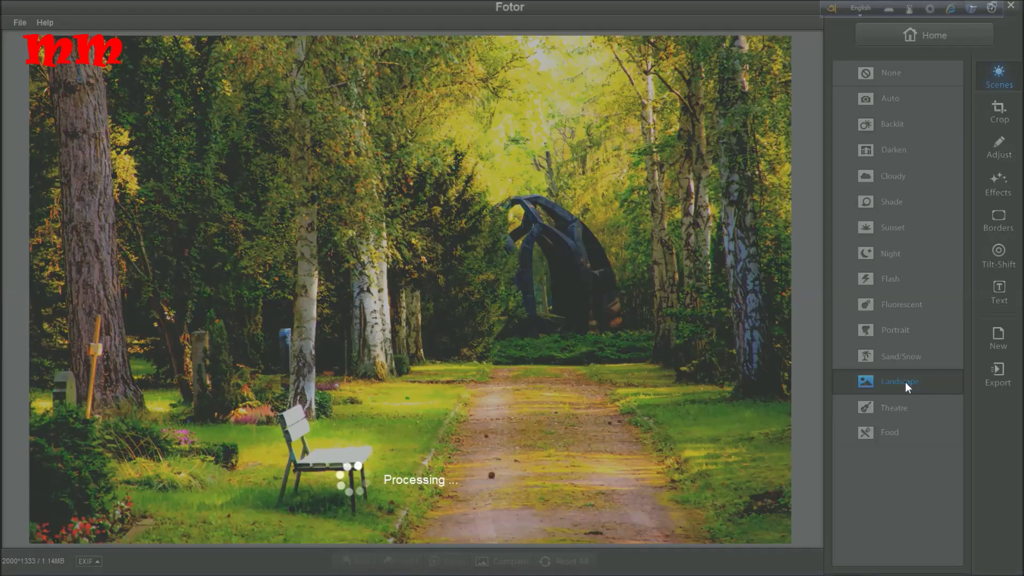
left_click(902, 413)
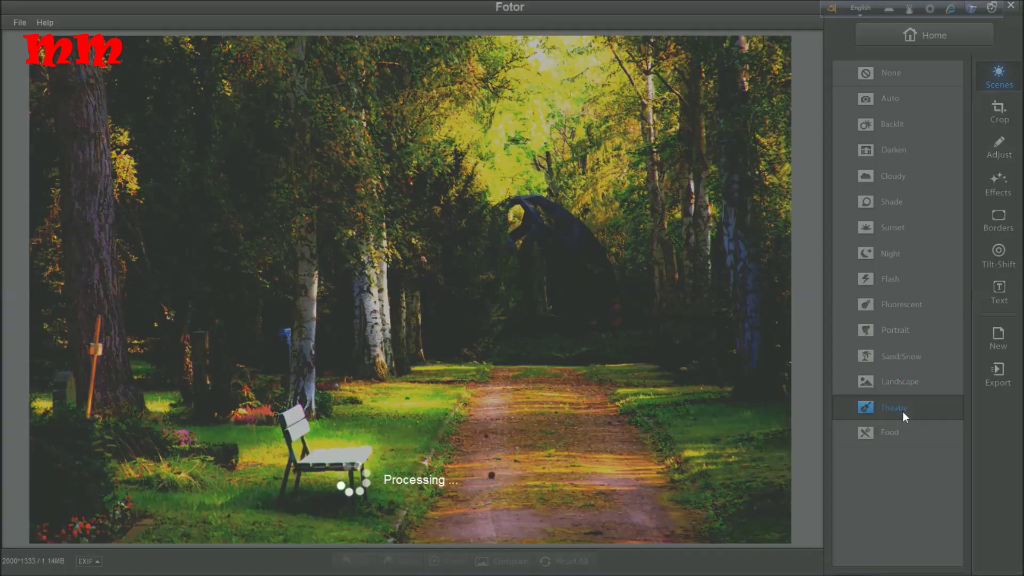
left_click(897, 433)
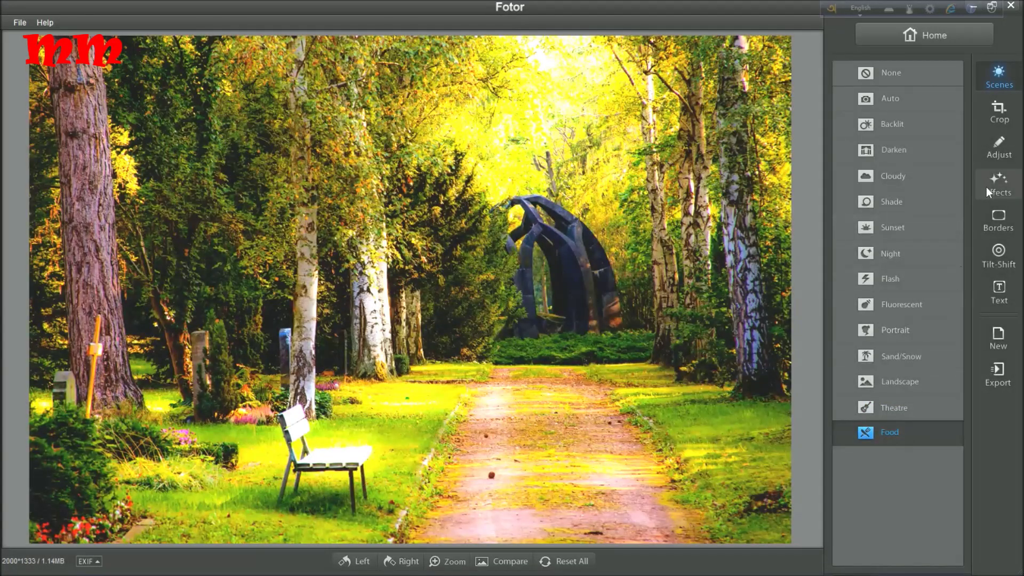
Step: Preview the Classic effects Palm, Whisper and Real-Illusion, raising Whisper to full intensity
left_click(992, 188)
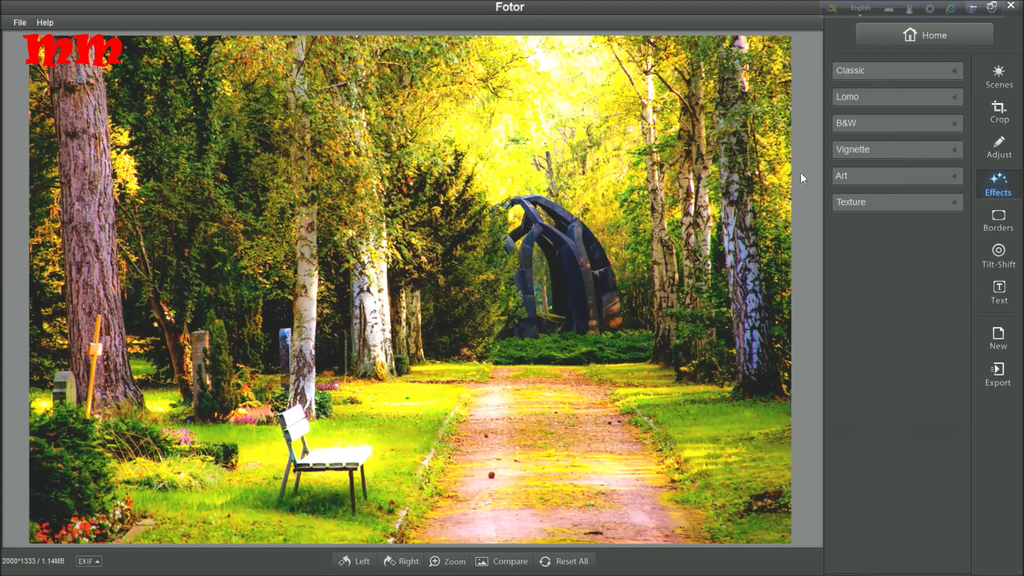
left_click(952, 70)
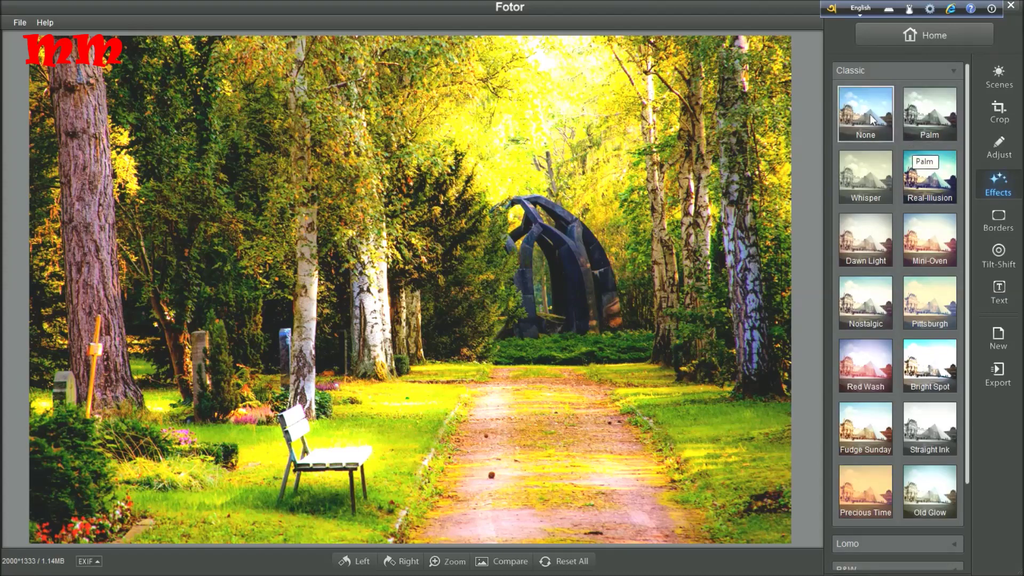
left_click(869, 115)
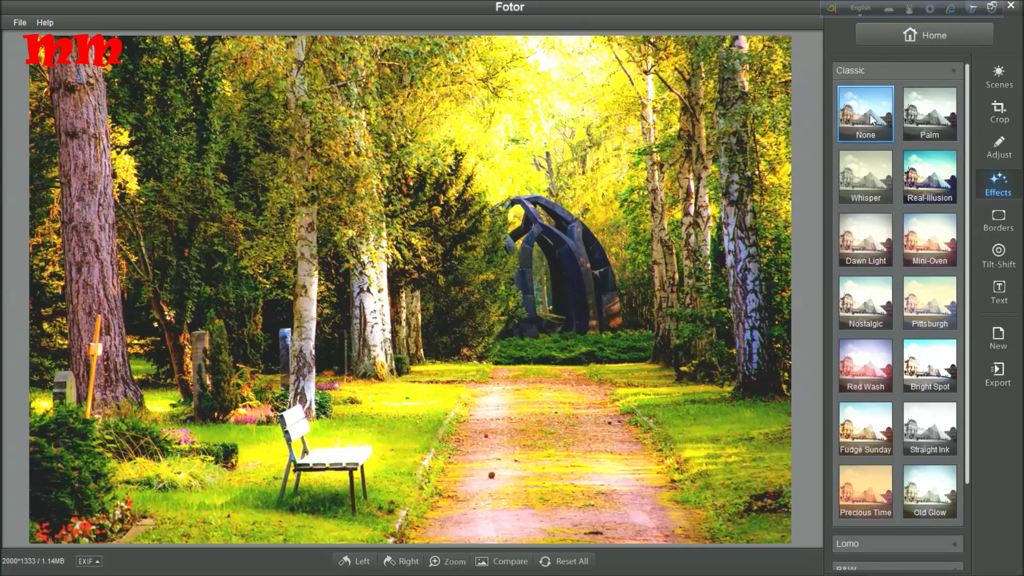
left_click(934, 119)
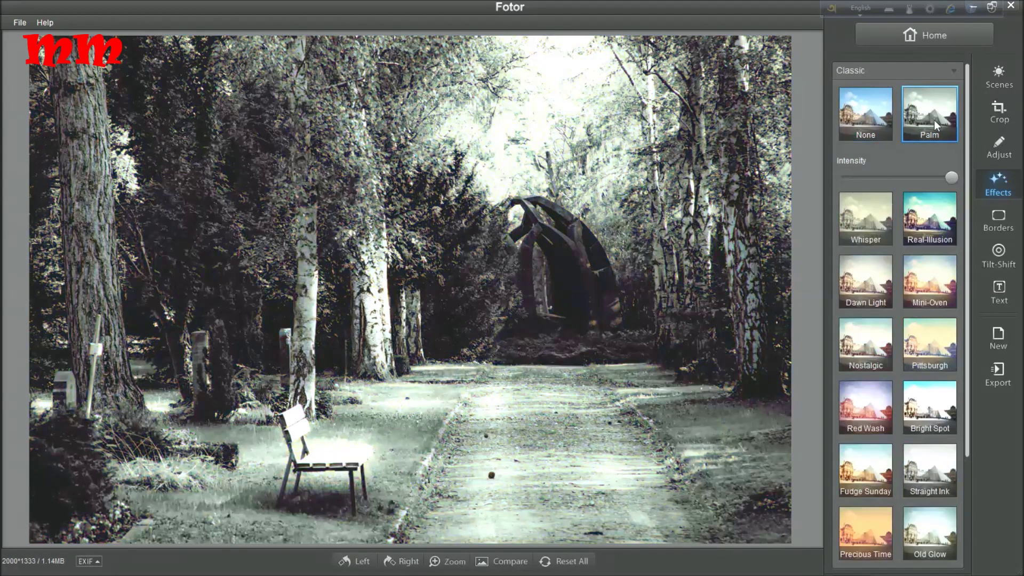
left_click(878, 232)
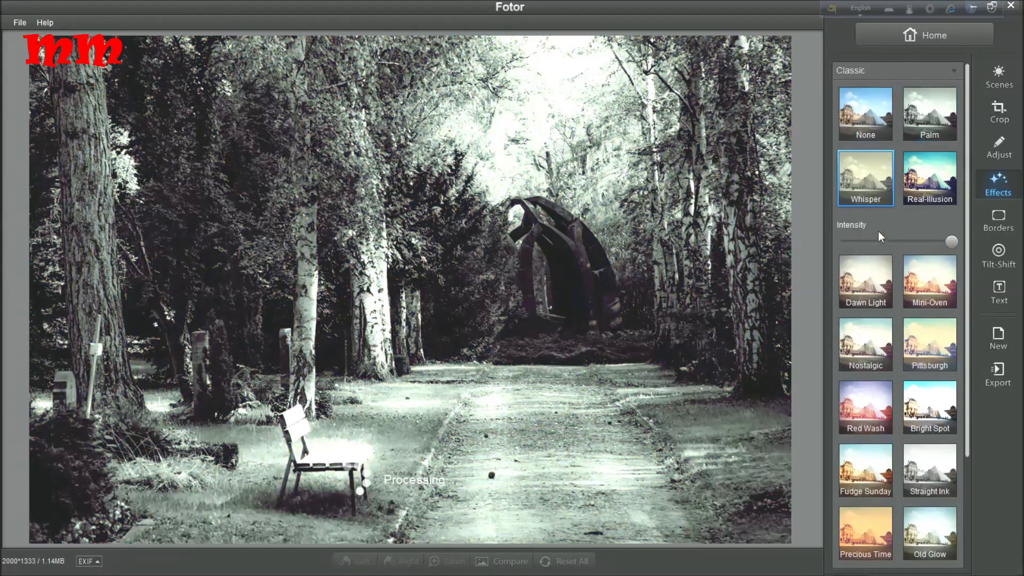
left_click(937, 188)
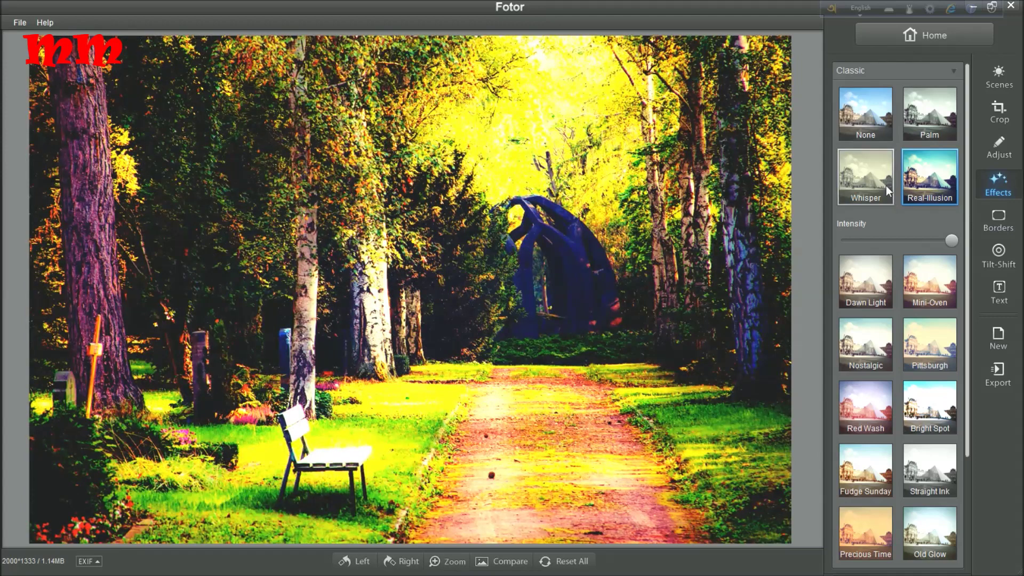
left_click(885, 186)
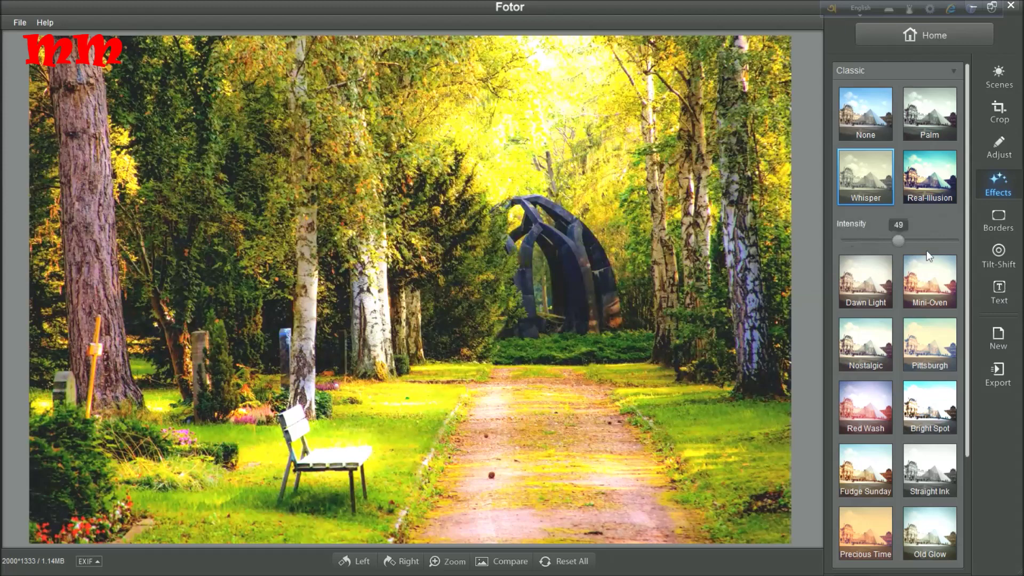
left_click_drag(898, 241, 981, 239)
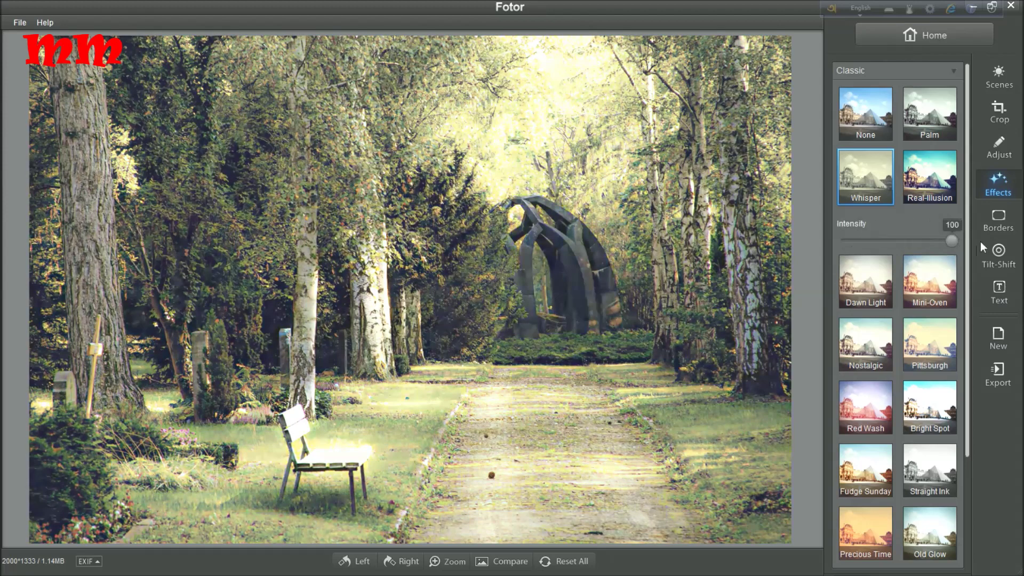
Step: Preview Dawn Light, Pittsburgh, Red Wash, Straight Ink, Precious Time and Old Glow, then choose None
left_click(887, 276)
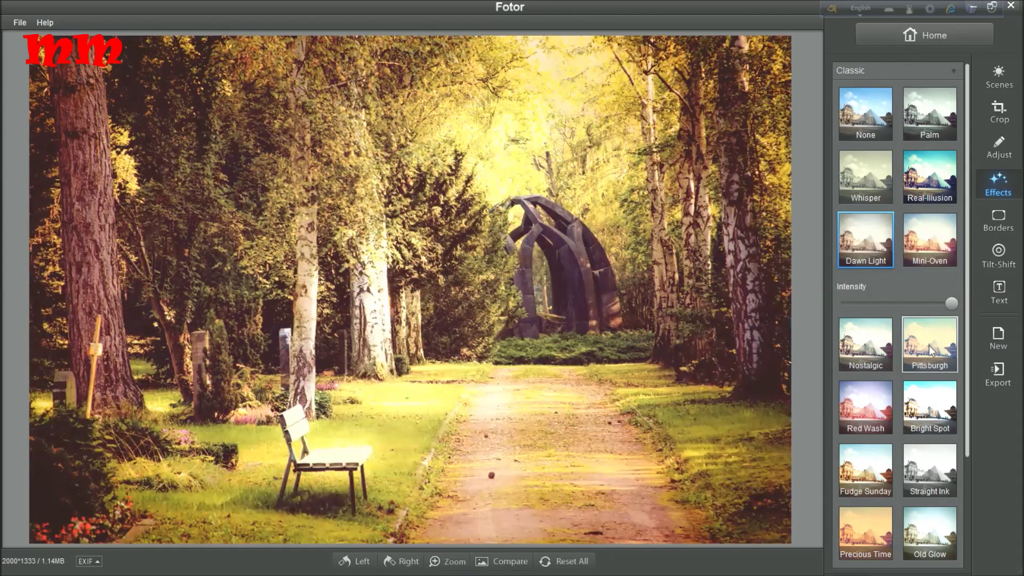
left_click(929, 345)
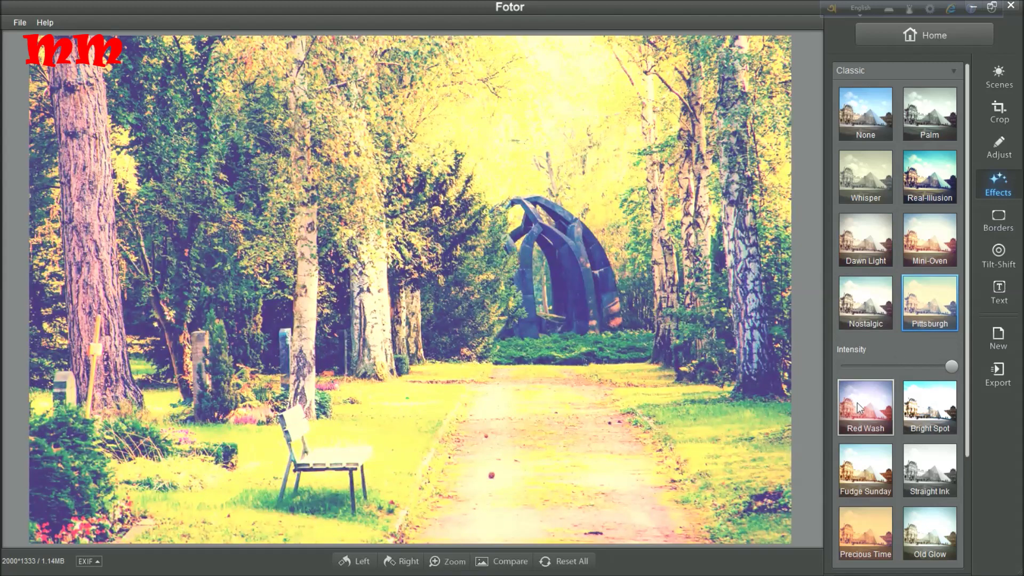
left_click(861, 408)
left_click(921, 472)
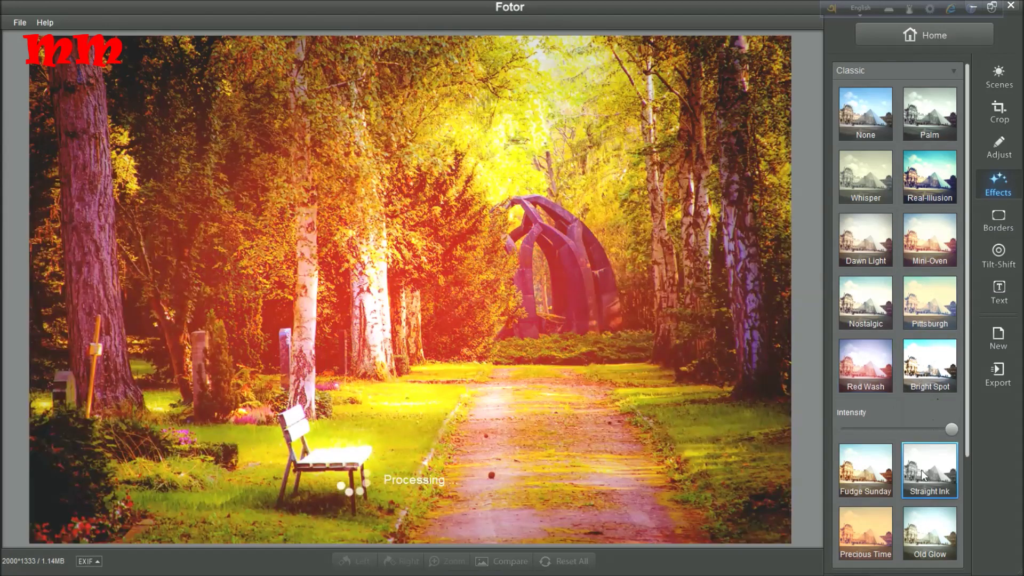
left_click(865, 538)
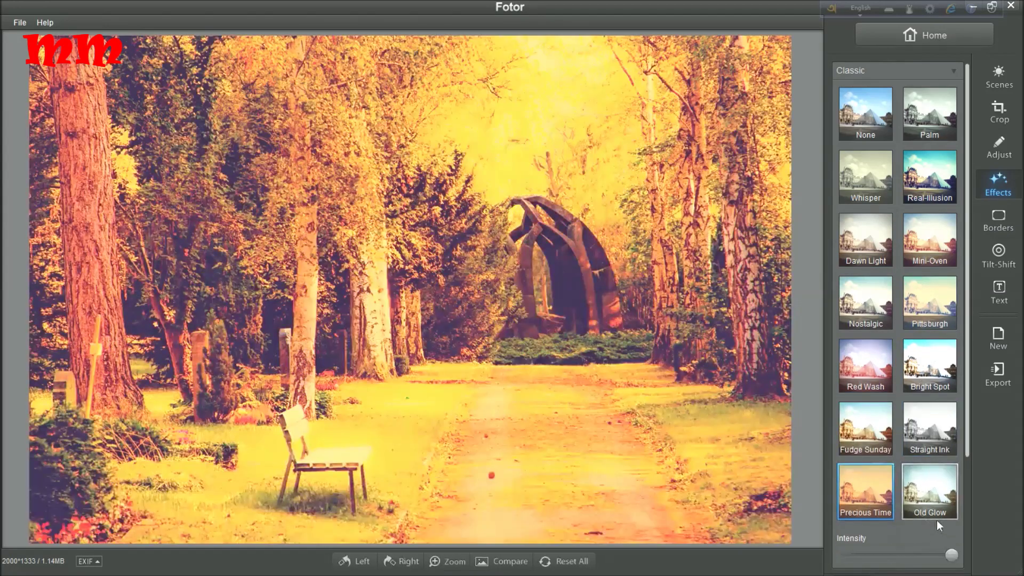
left_click(939, 500)
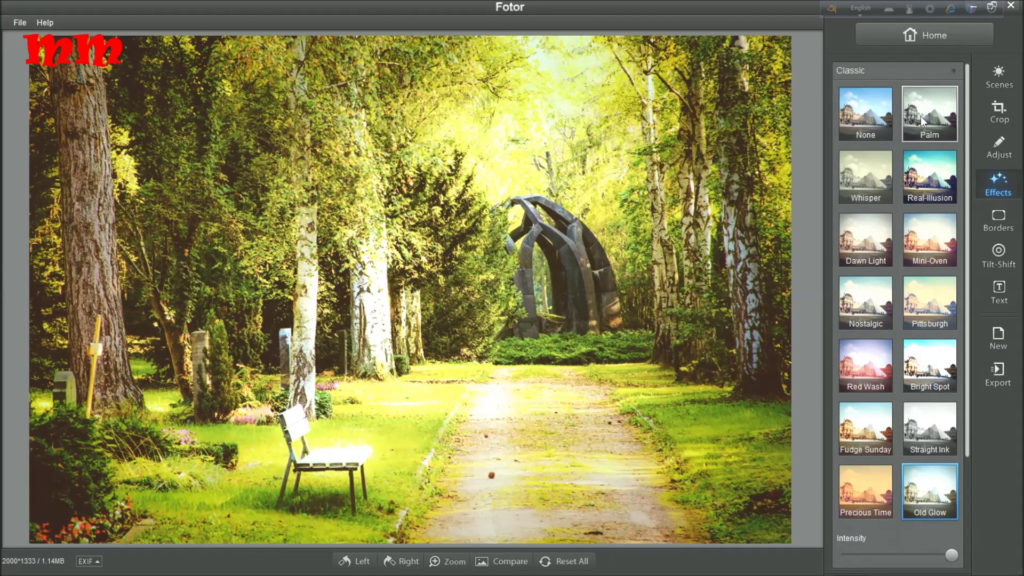
left_click(883, 115)
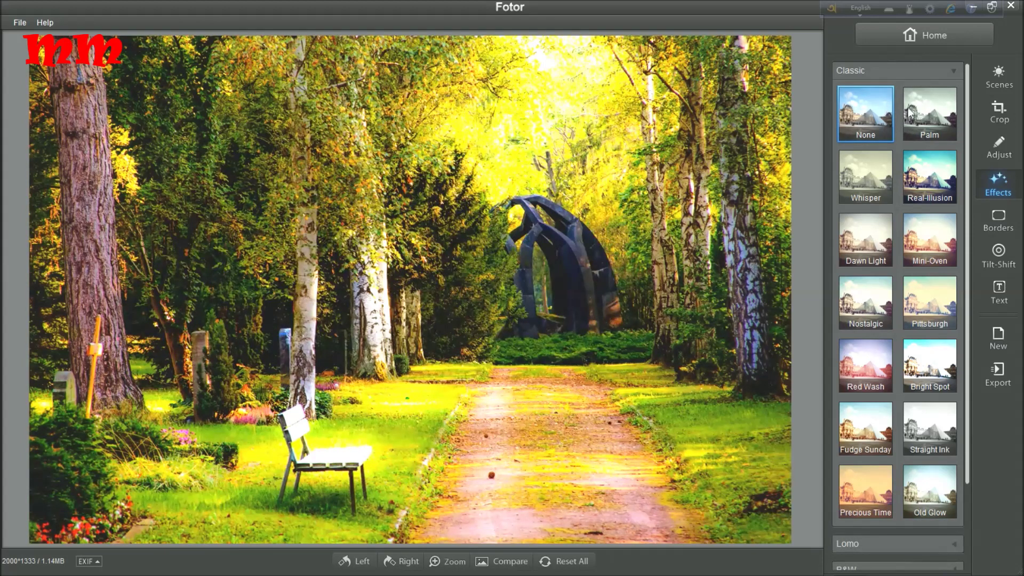
Step: Try the Simple borders Oil Slick, Simplify, Snow White, Just Bold, Onyx and Haze
left_click(989, 215)
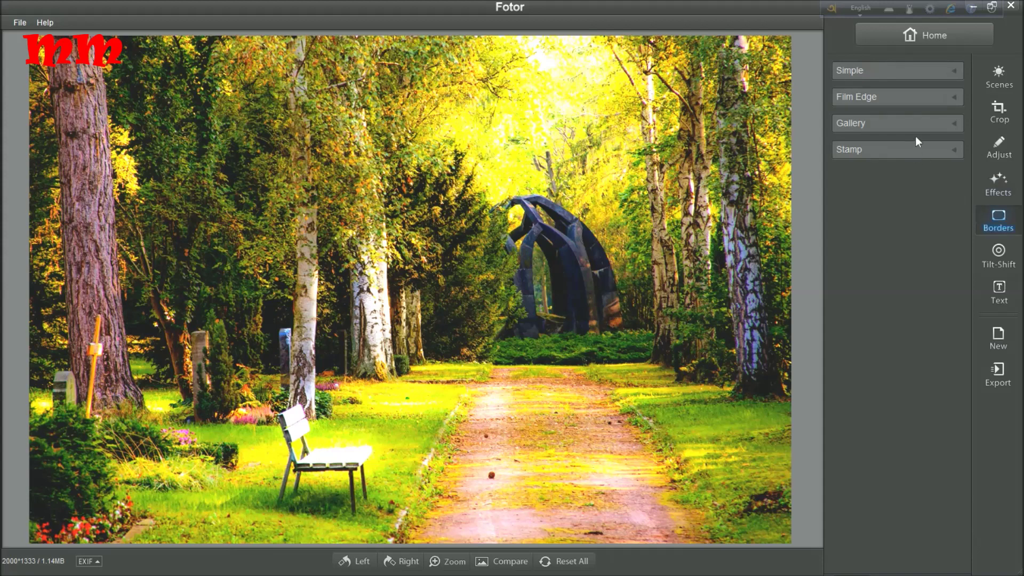
left_click(957, 69)
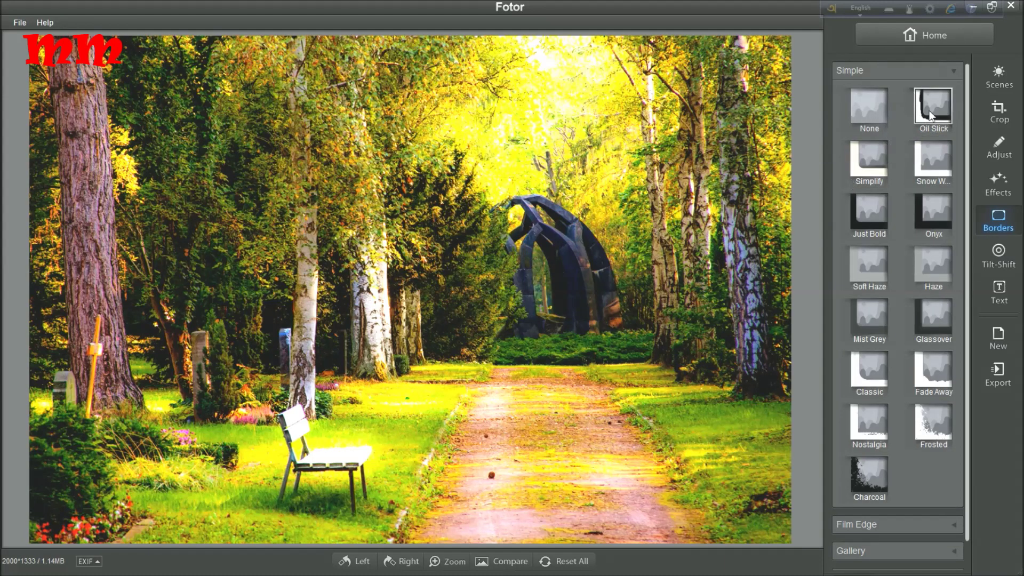
left_click(931, 110)
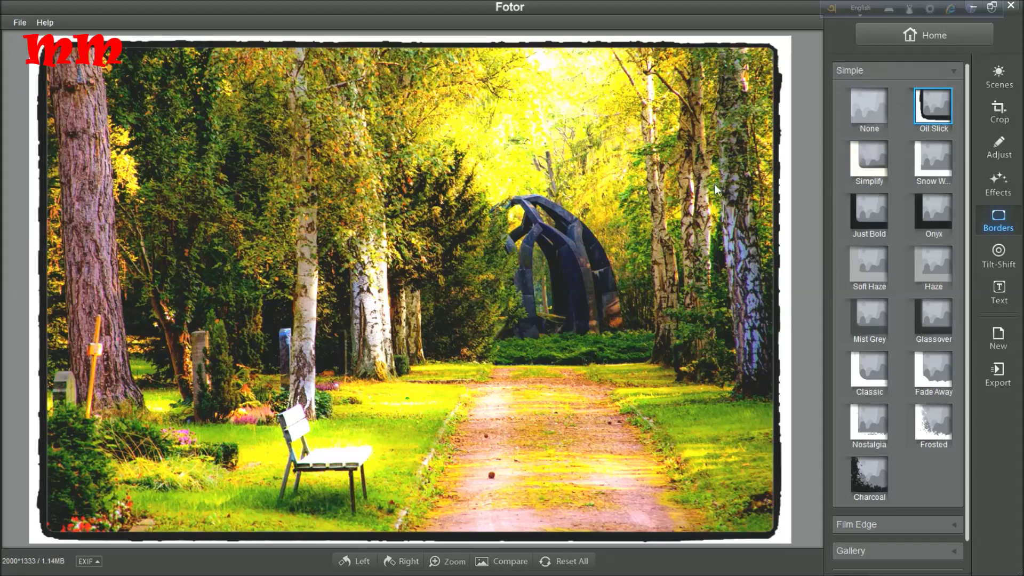
left_click(873, 166)
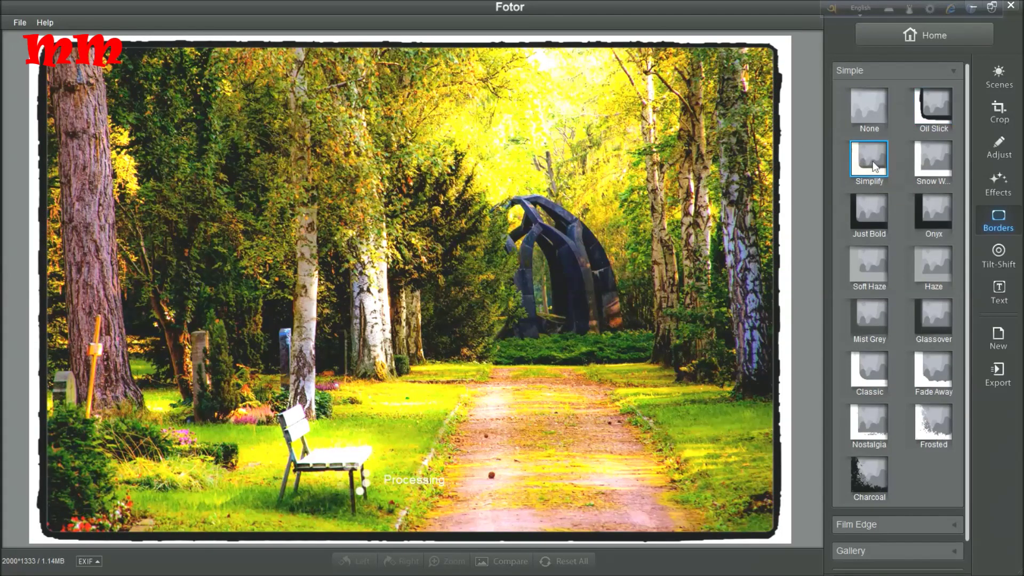
left_click(933, 176)
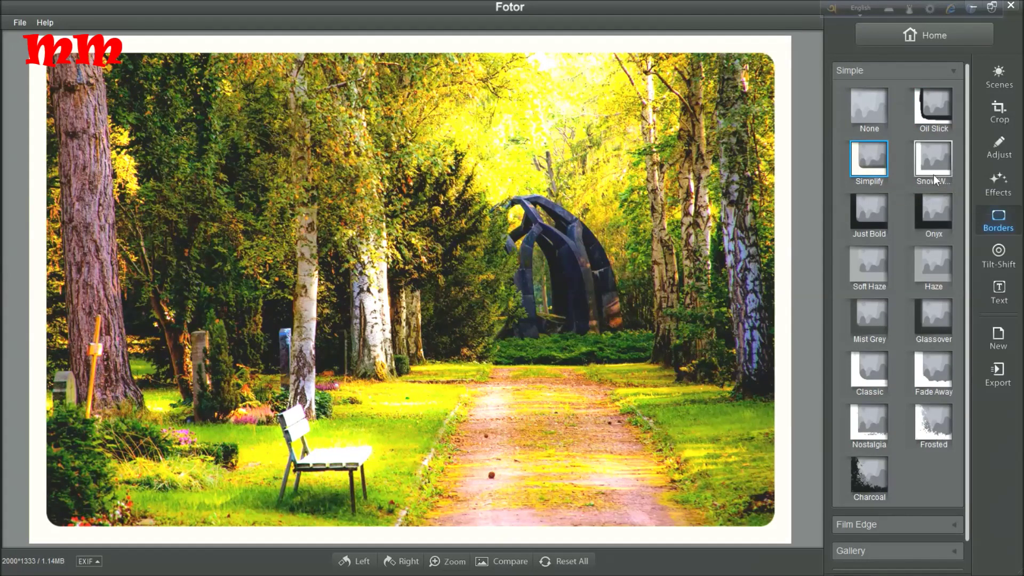
left_click(871, 211)
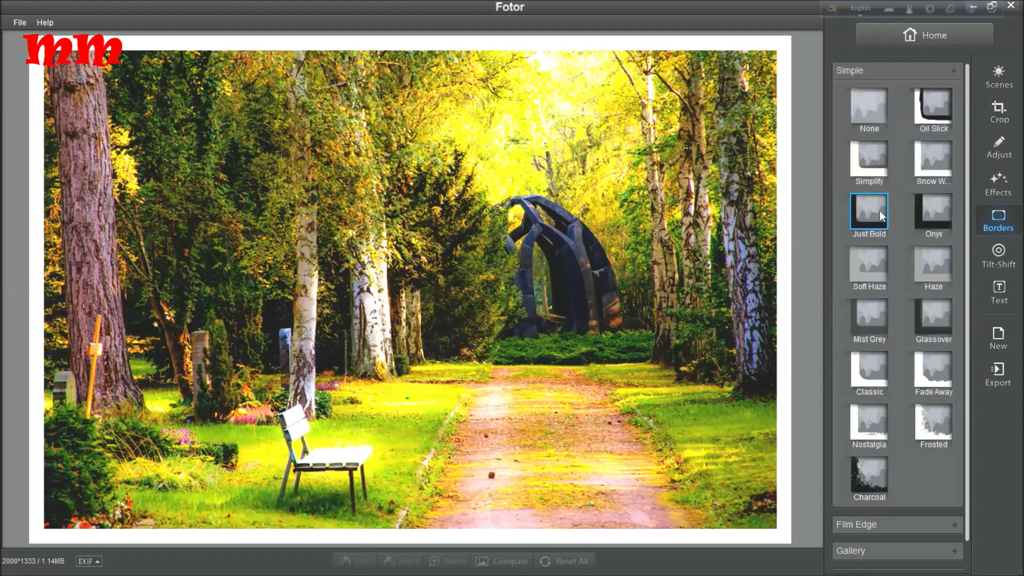
left_click(930, 209)
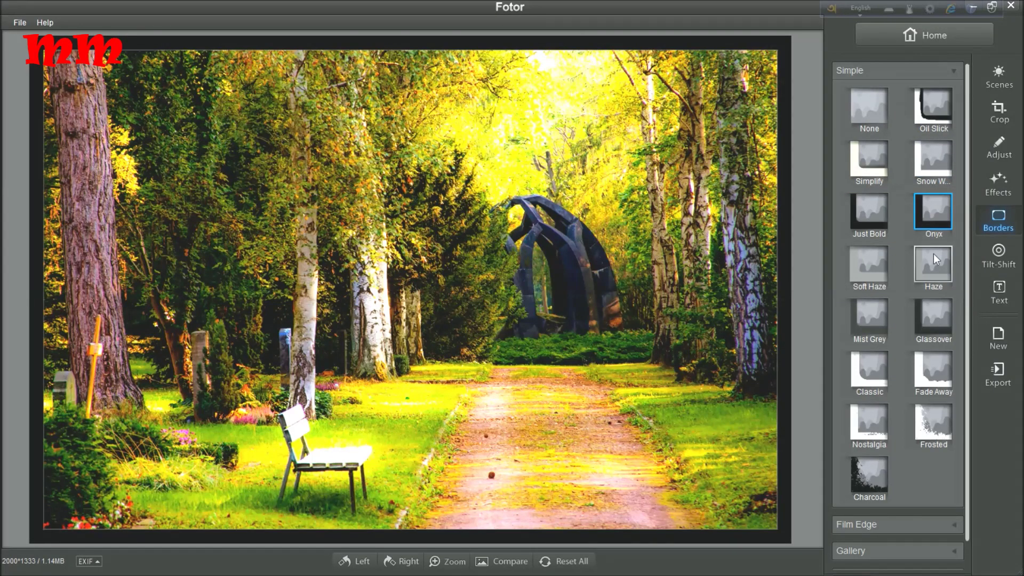
left_click(933, 254)
Step: Try Soft Haze, Mist Grey, Glassover, Classic, Fade Away, Nostalgia and Frosted, then apply Charcoal
left_click(883, 262)
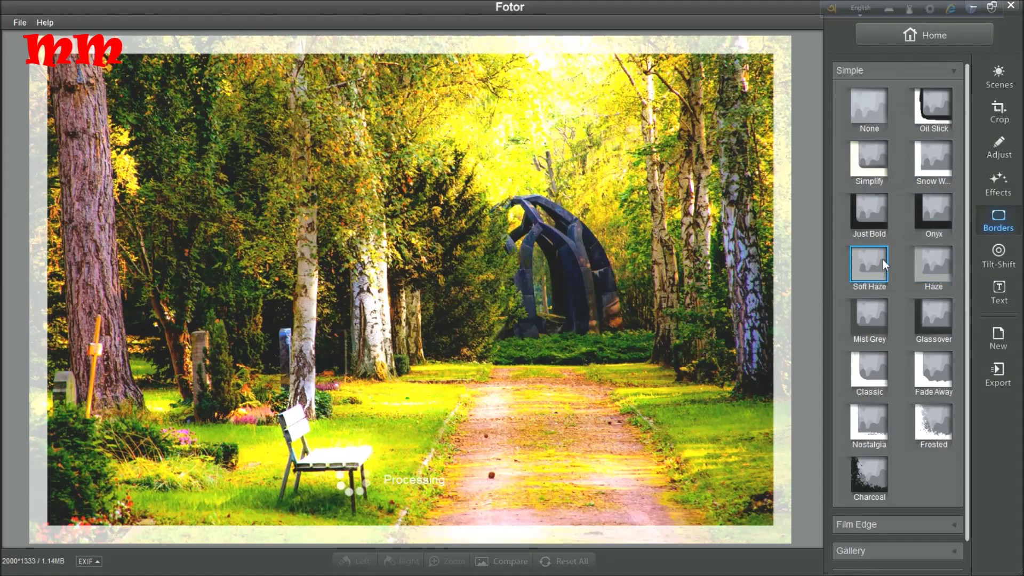
left_click(871, 322)
left_click(930, 318)
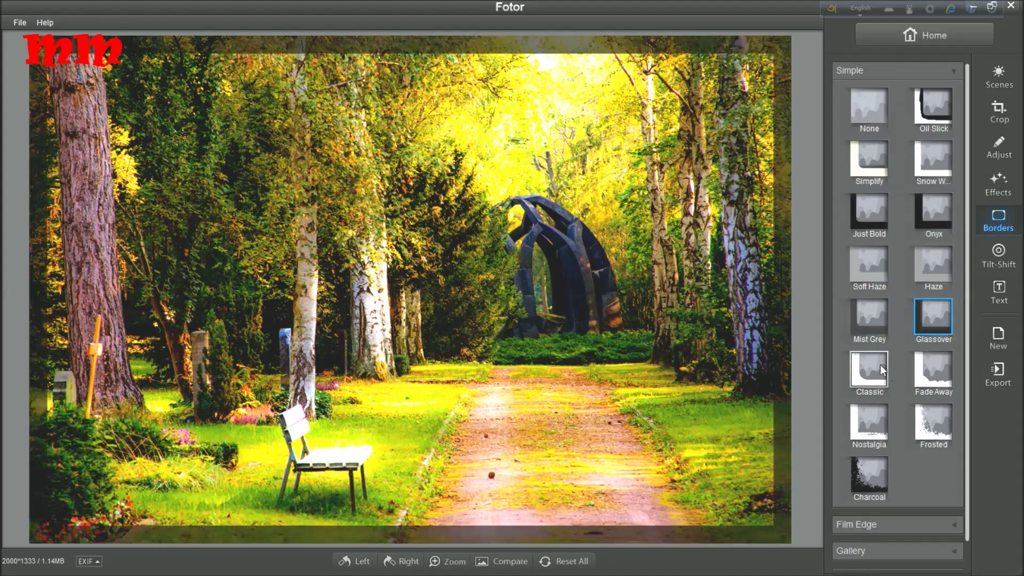
left_click(879, 365)
left_click(917, 364)
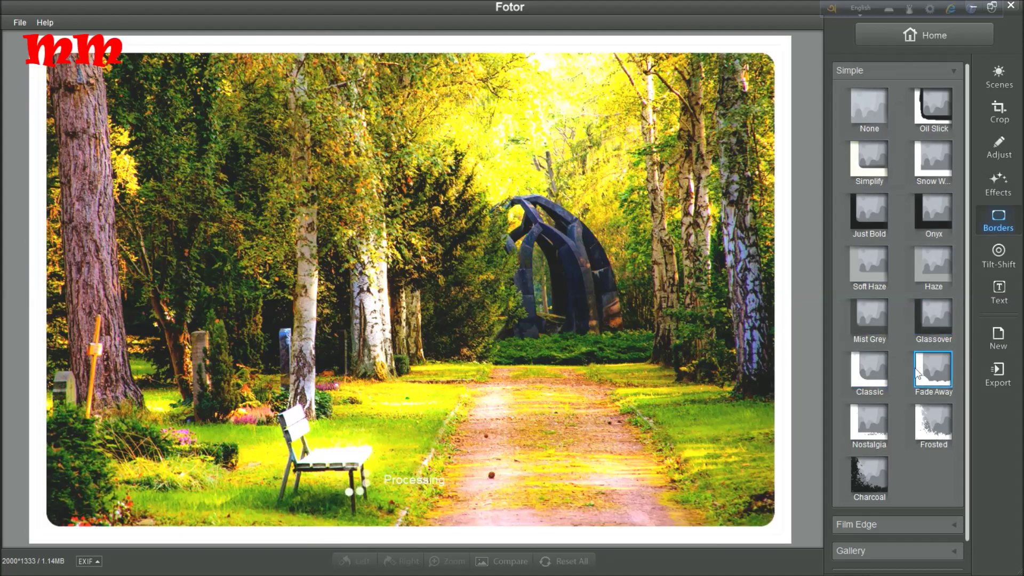
left_click(875, 410)
left_click(944, 424)
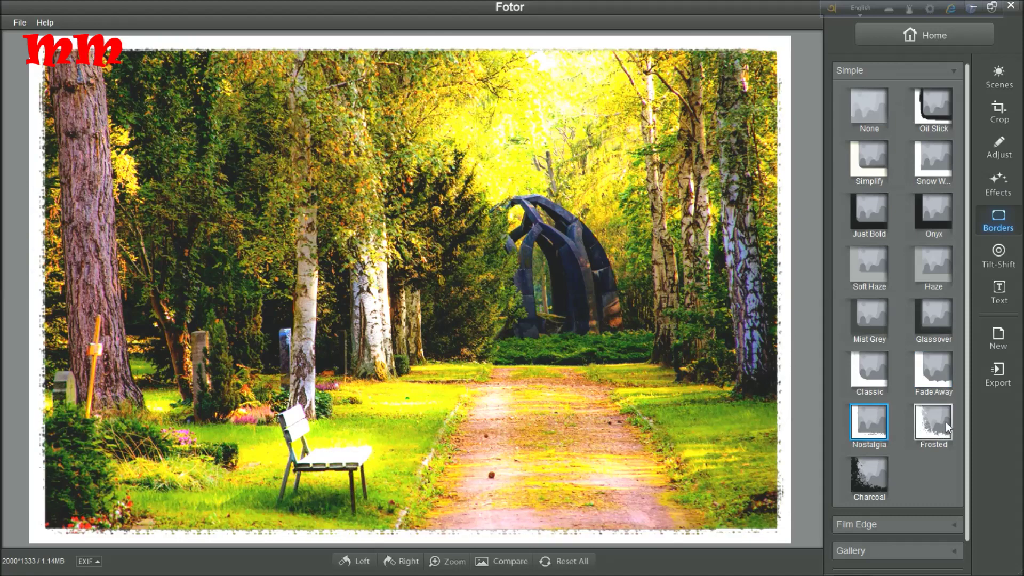
left_click(876, 477)
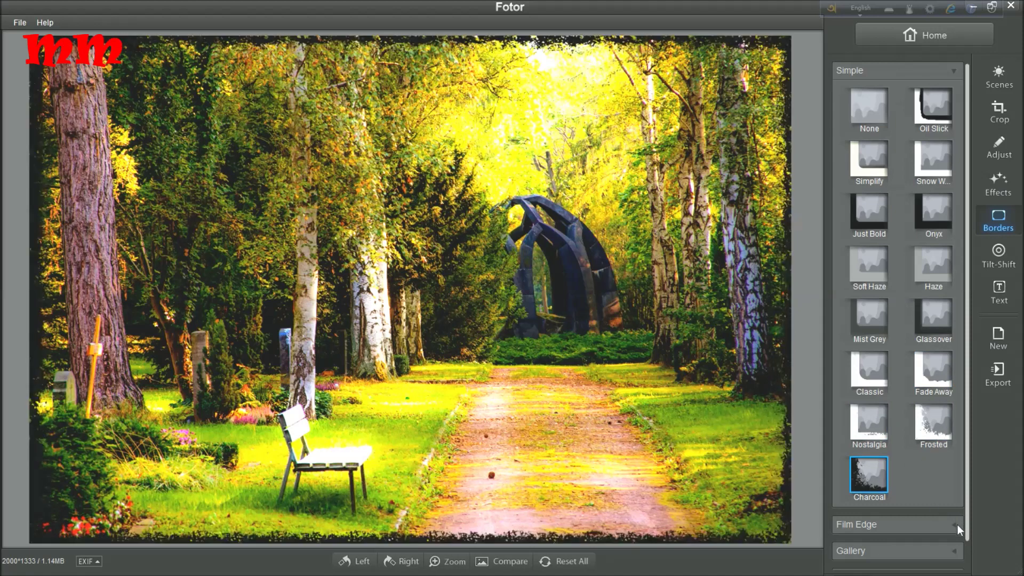
left_click(958, 525)
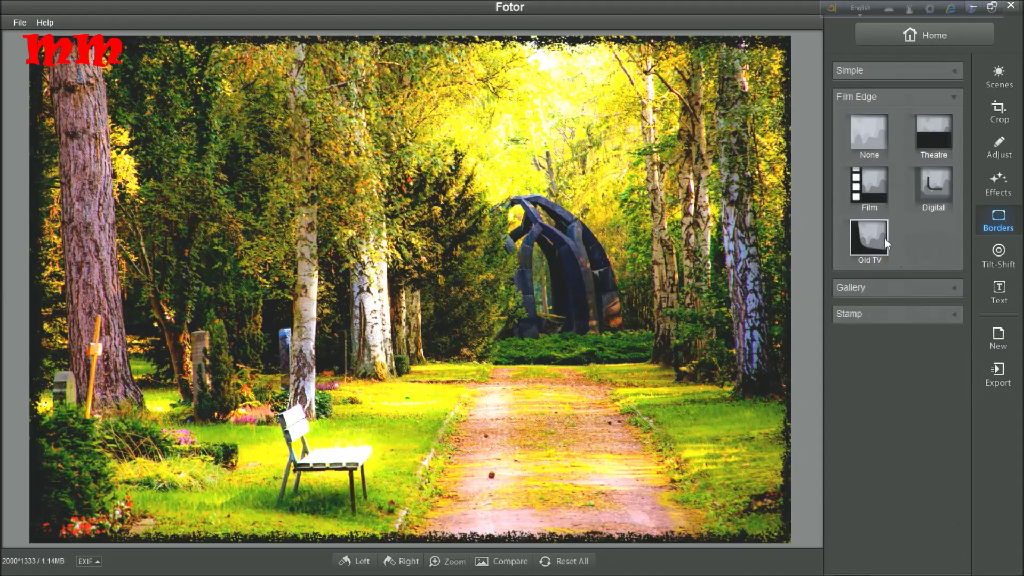
Step: Try the Old TV, Digital, Film and Theatre film-edge frames, then set None
left_click(882, 238)
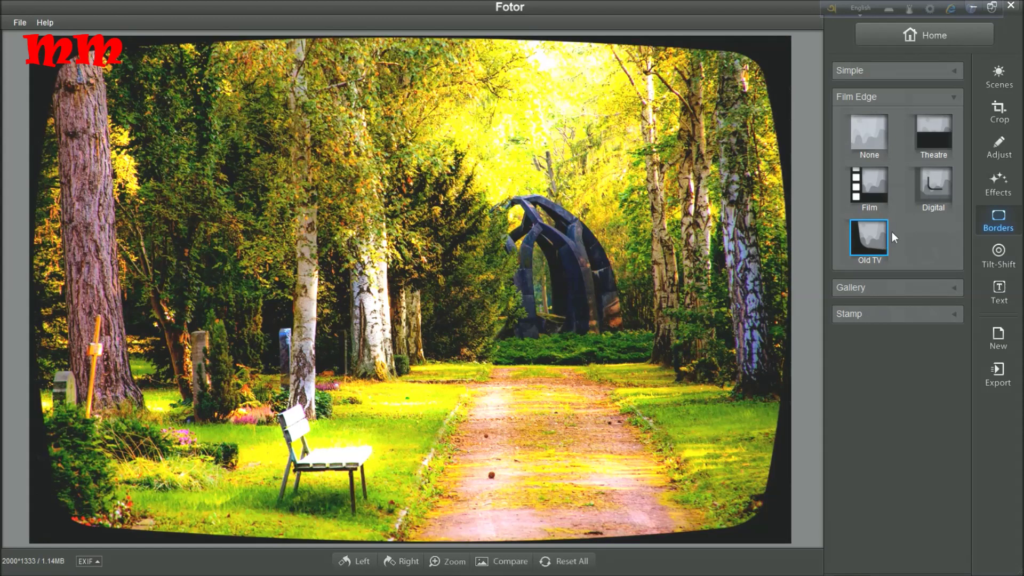
left_click(939, 200)
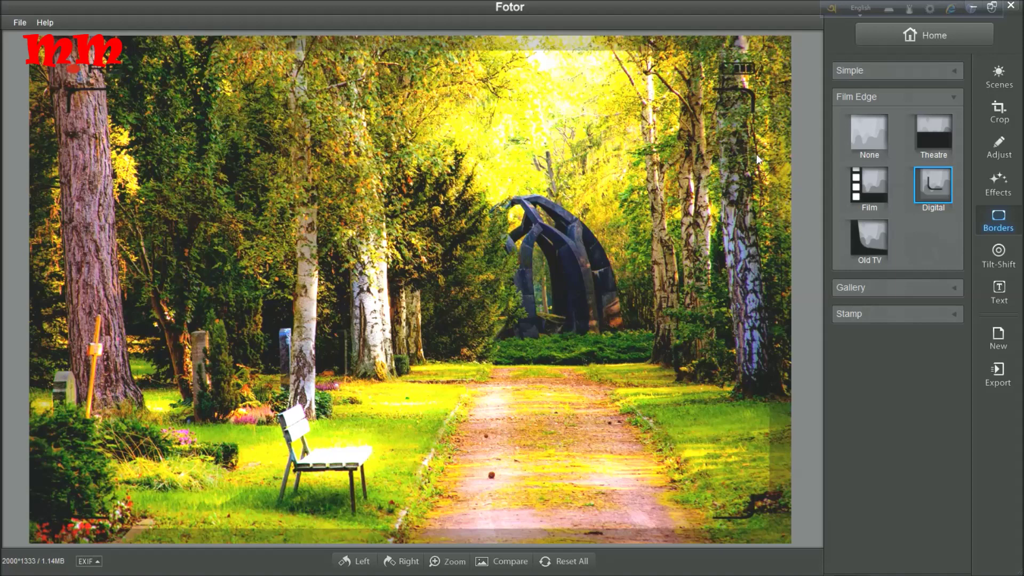
left_click(860, 190)
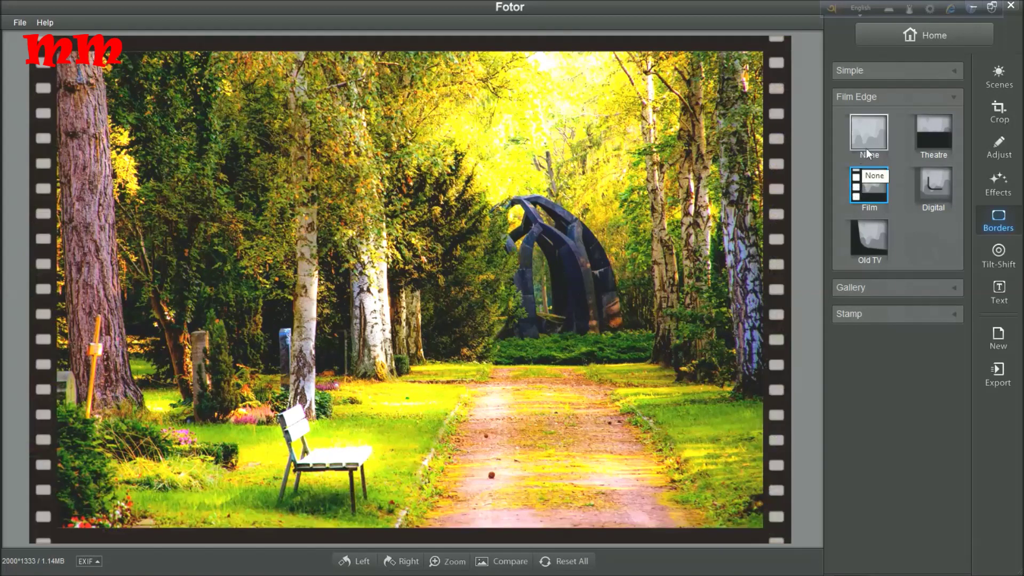
left_click(922, 130)
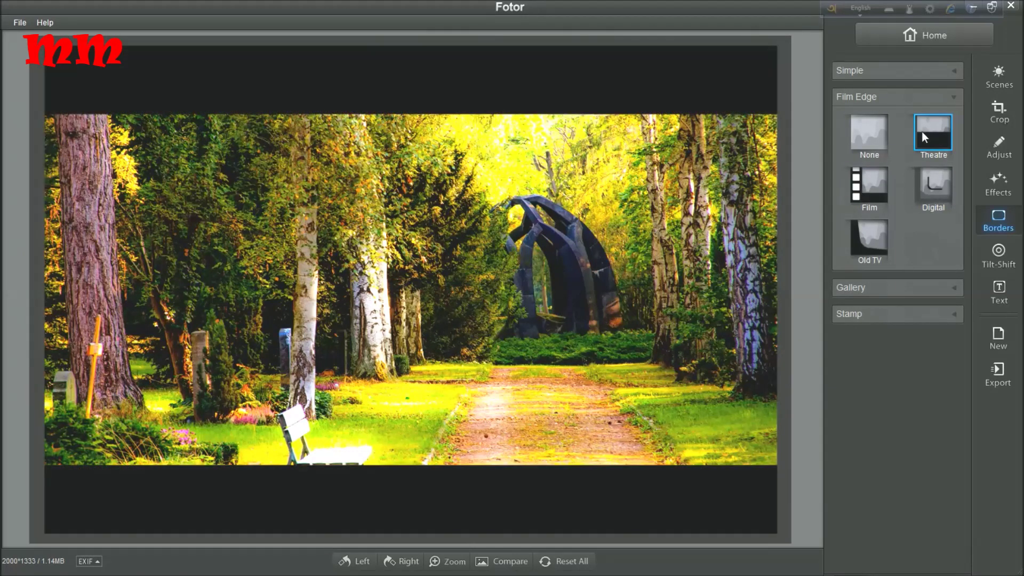
left_click(874, 140)
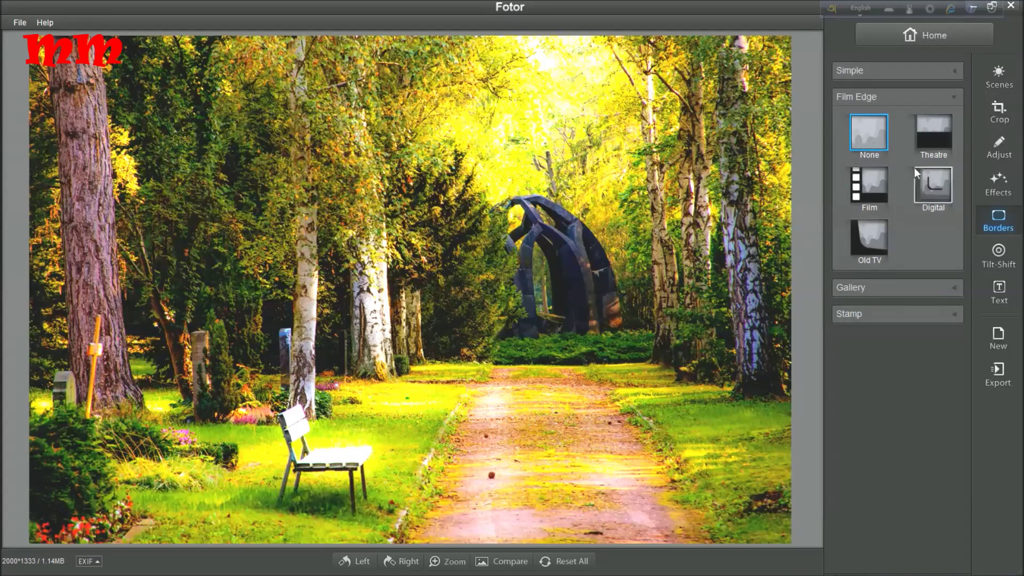
Step: Try the Corners, Baroque, Mild Pink, Cleopatra, Baby Blue and Embedded frames, then apply Navy Edge
left_click(960, 284)
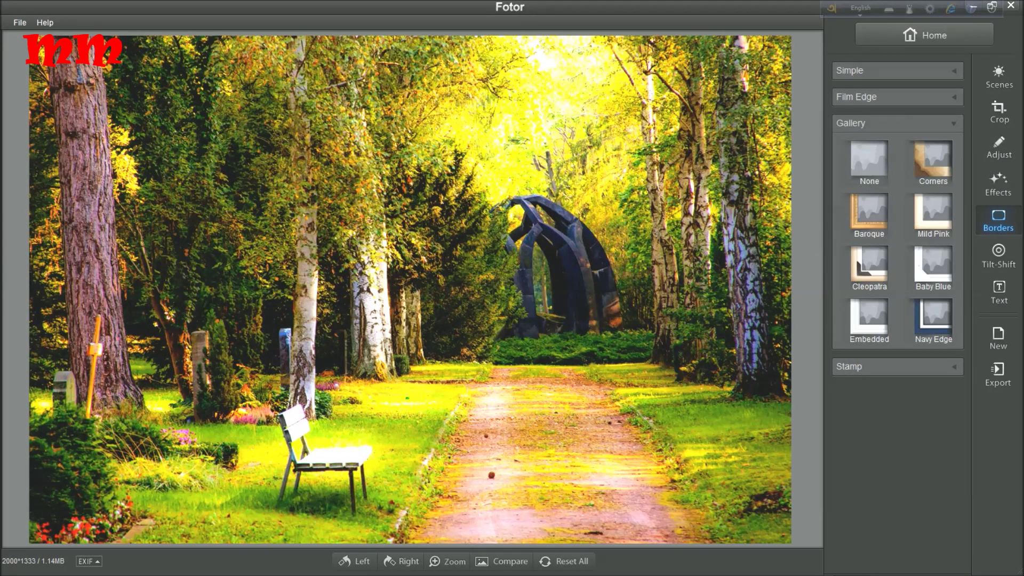
left_click(924, 146)
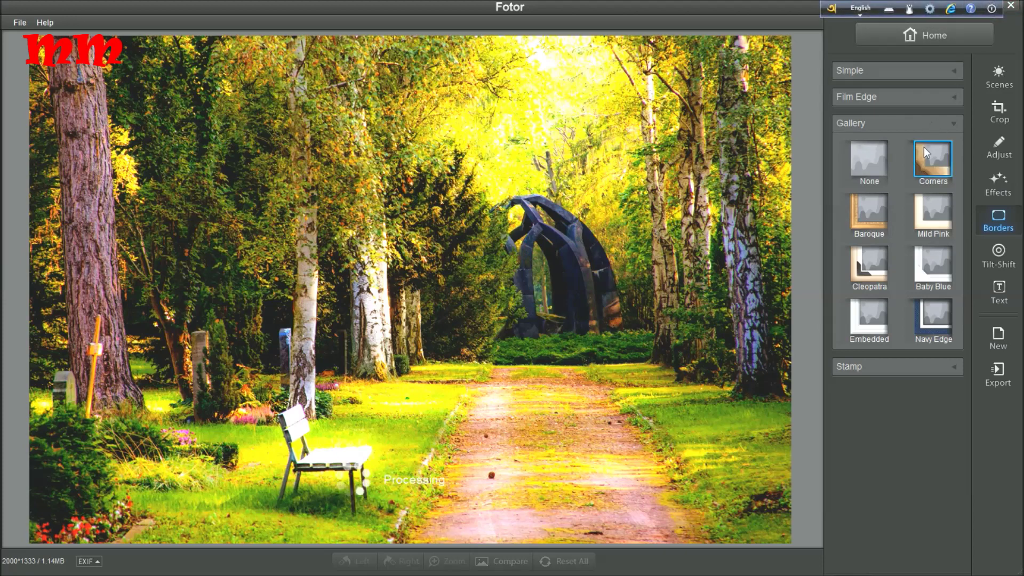
left_click(864, 202)
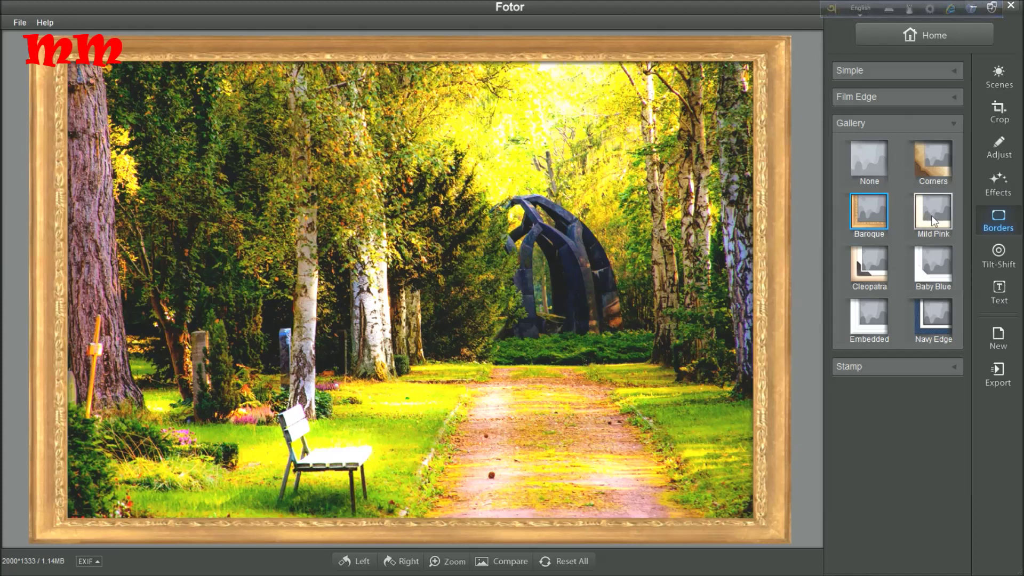
left_click(932, 221)
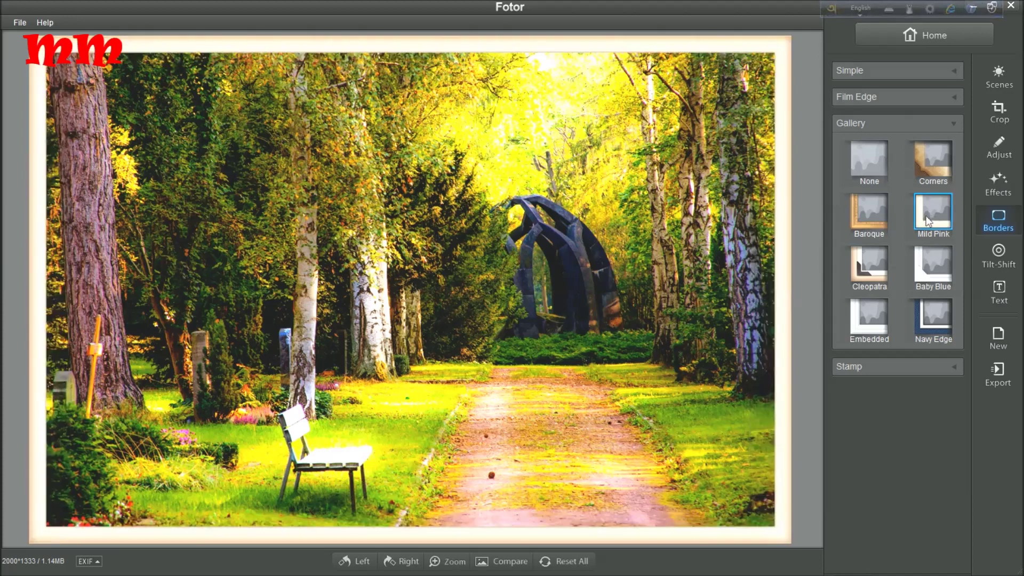
left_click(873, 267)
left_click(937, 271)
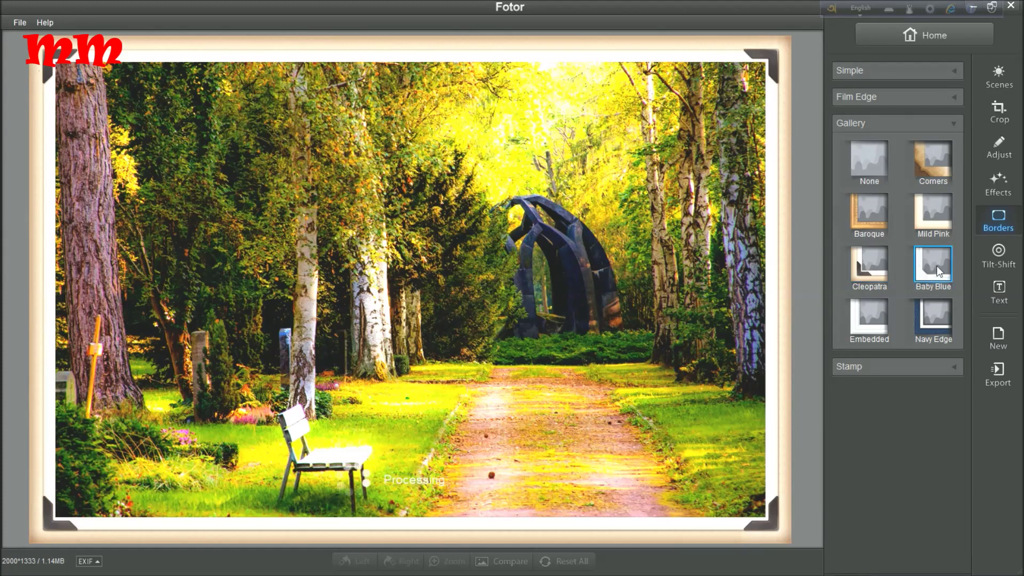
left_click(878, 328)
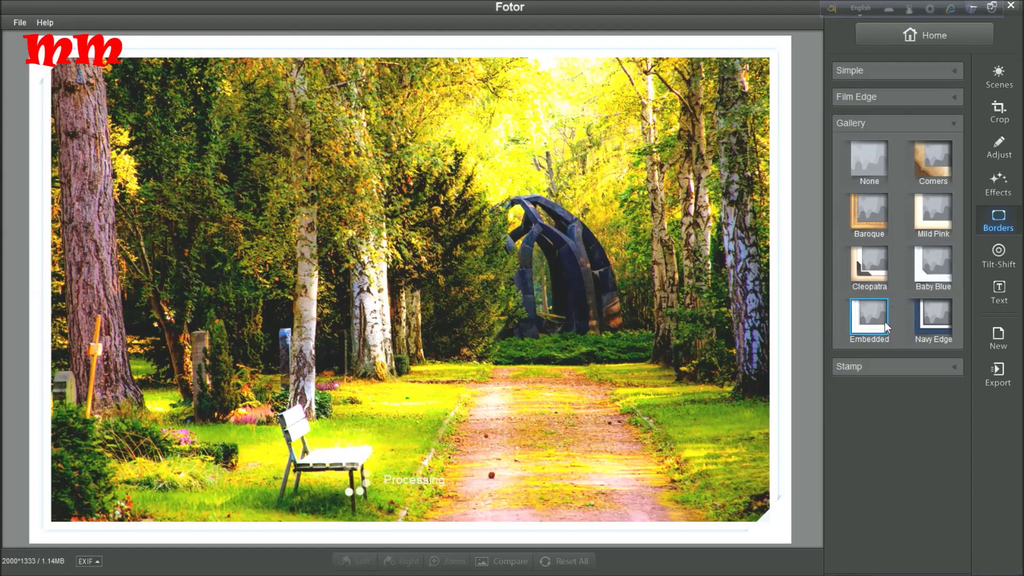
left_click(946, 320)
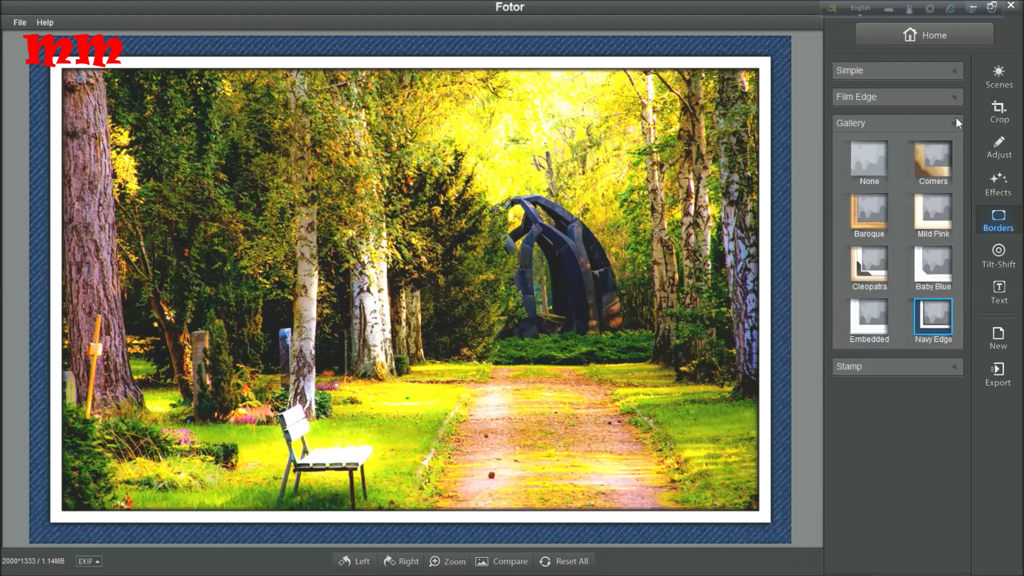
left_click(955, 73)
scroll(939, 205, "down", 1)
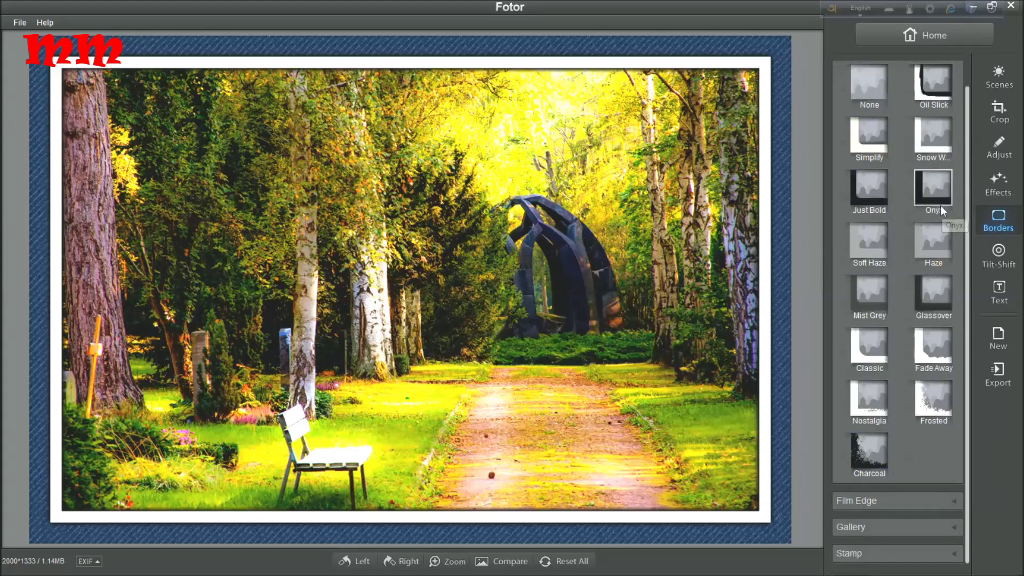
Step: Try the Seaside, Southwest and Doily Up stamp borders, then apply Vanilla
left_click(957, 550)
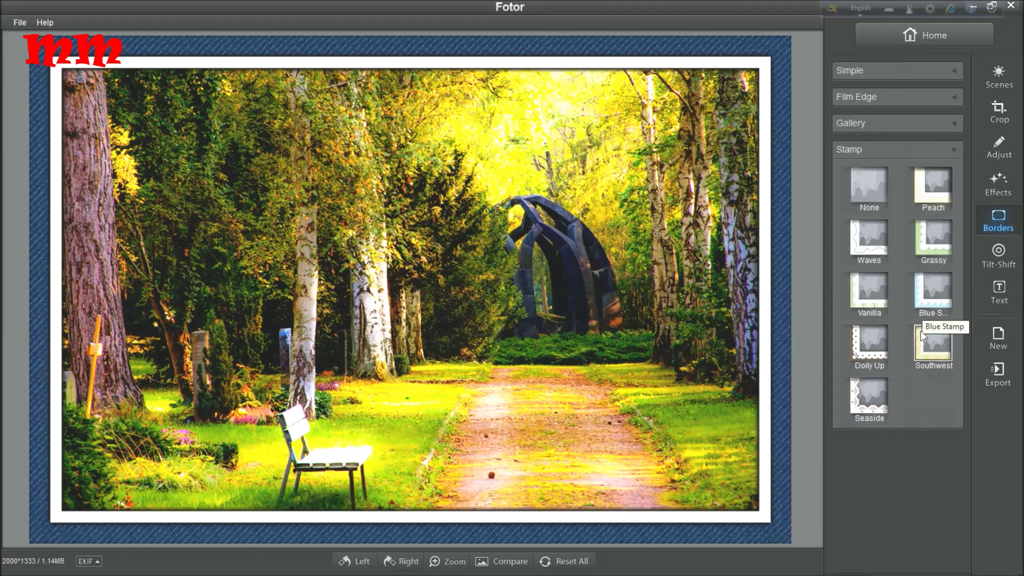
left_click(857, 389)
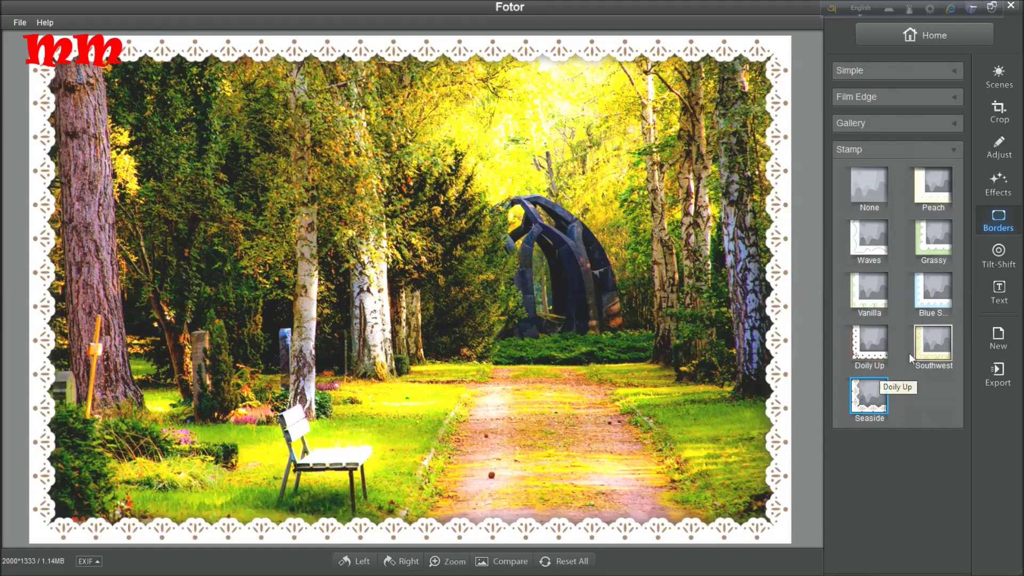
left_click(928, 355)
left_click(875, 354)
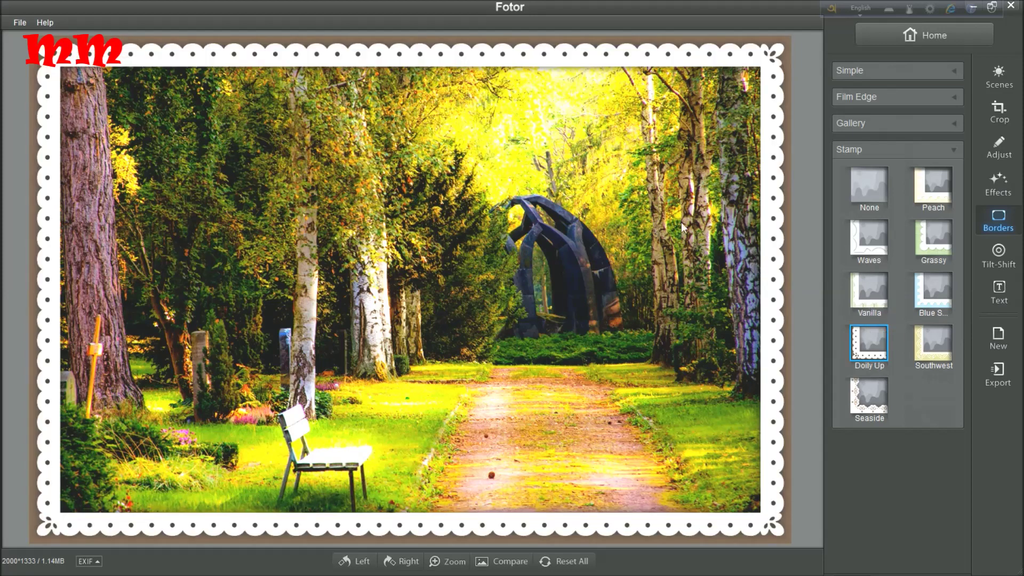
left_click(858, 292)
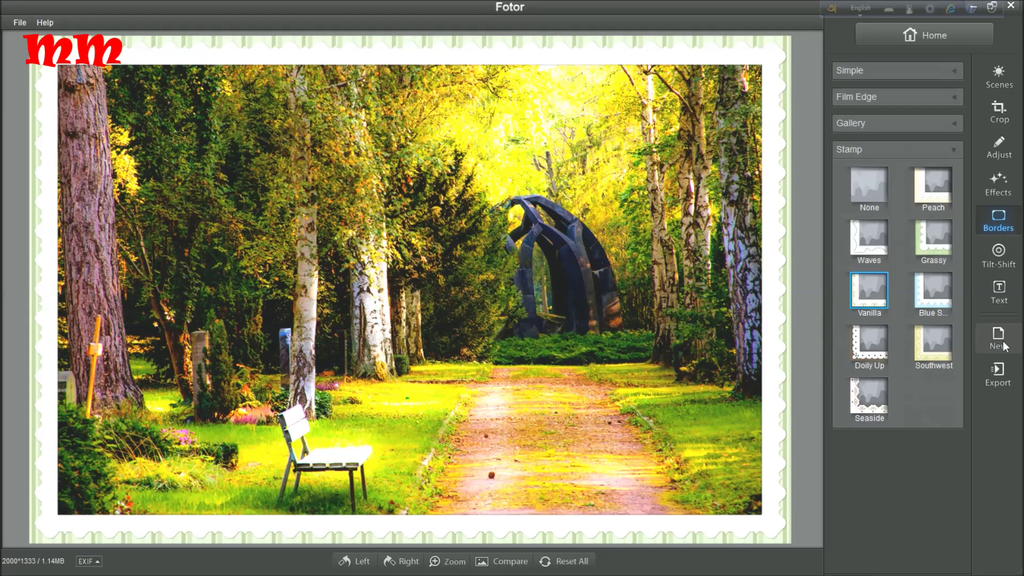
left_click(1002, 375)
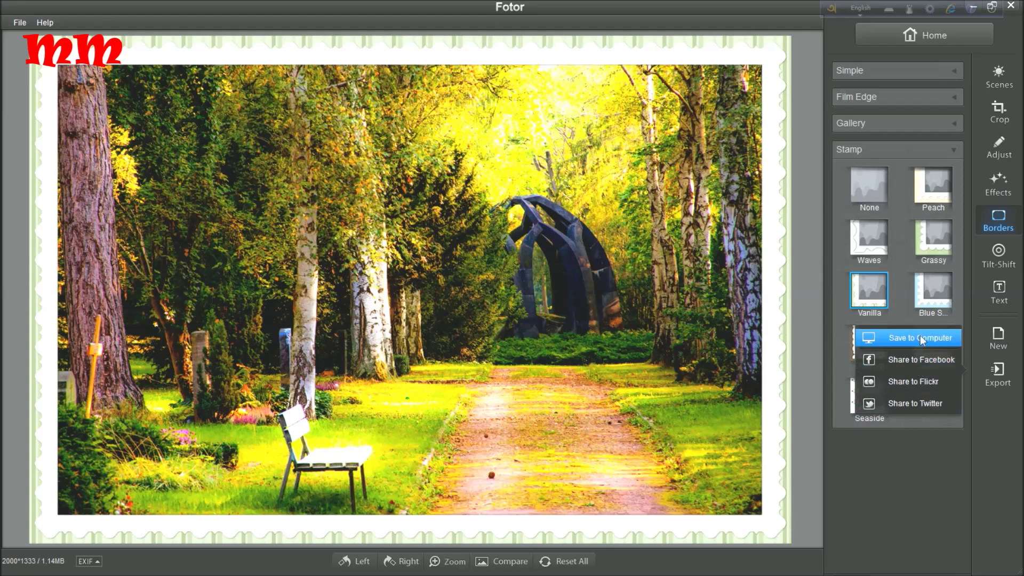
Step: Save the stamp-bordered park photo to the Desktop as a High-quality JPG
left_click(19, 23)
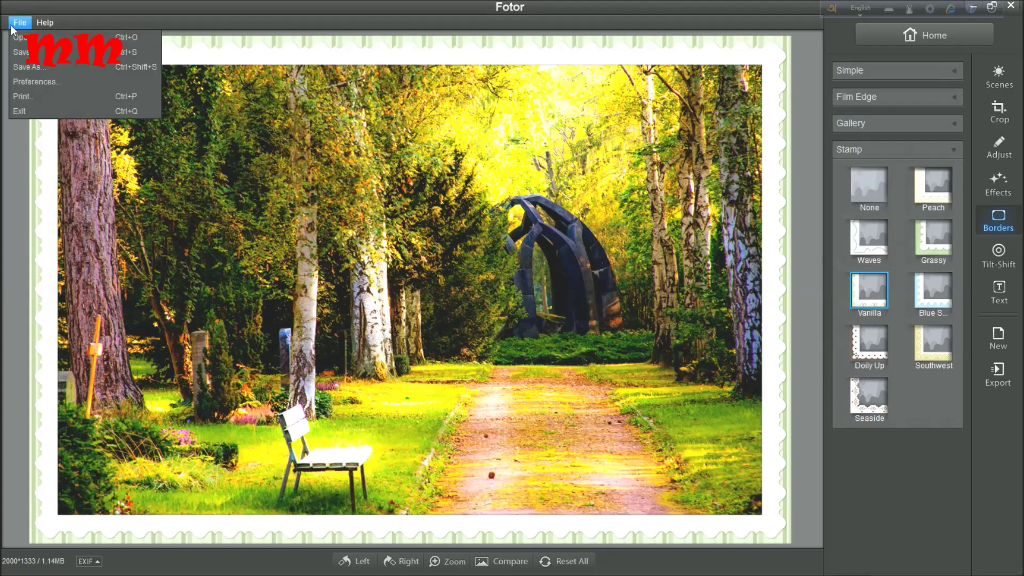
left_click(26, 52)
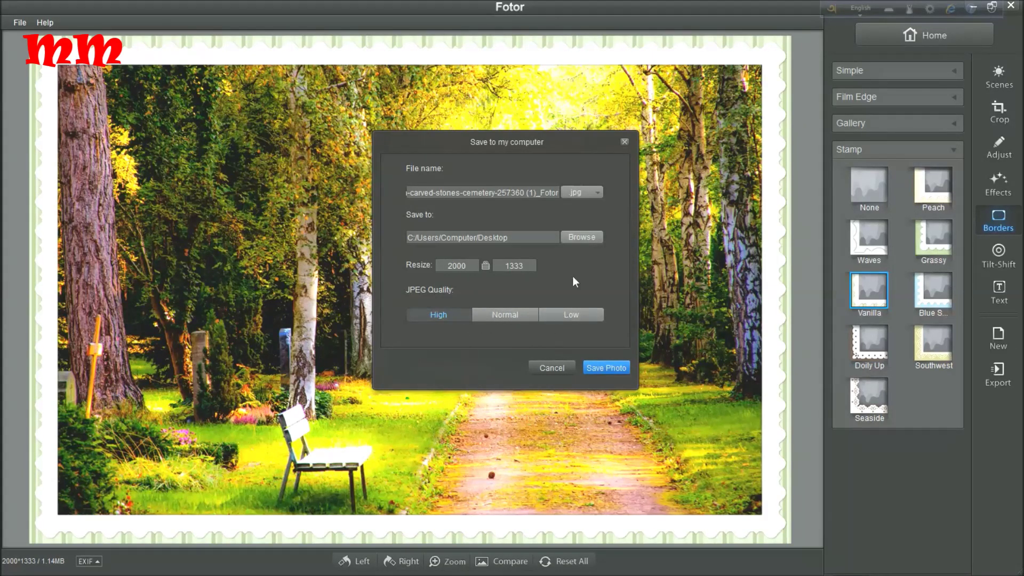
left_click(595, 194)
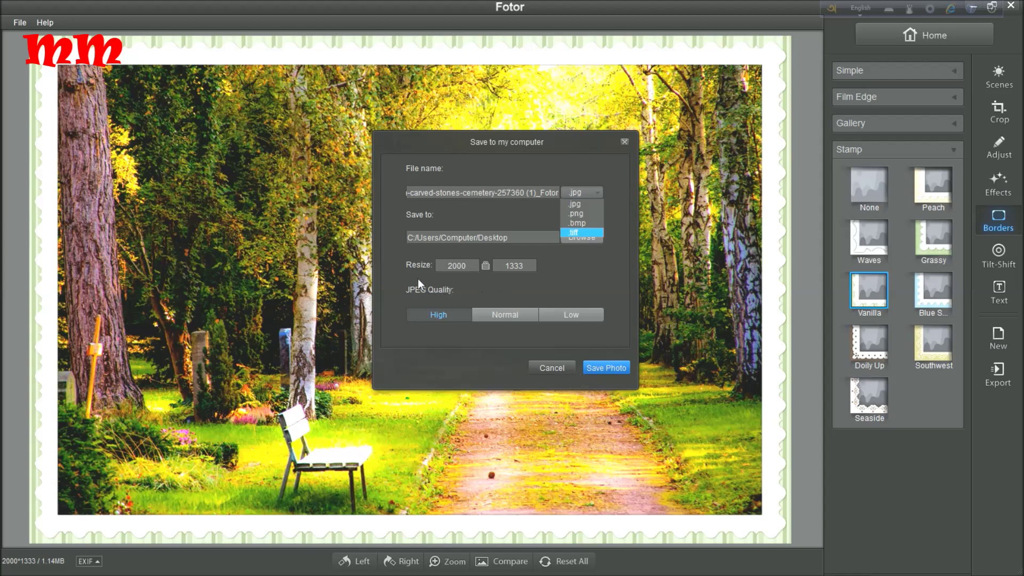
left_click(523, 279)
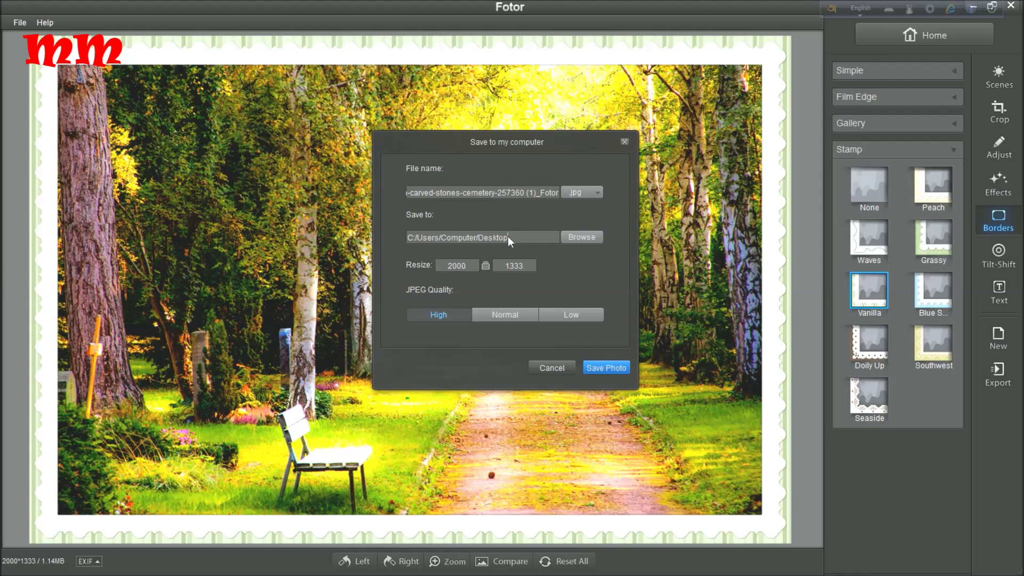
left_click(618, 367)
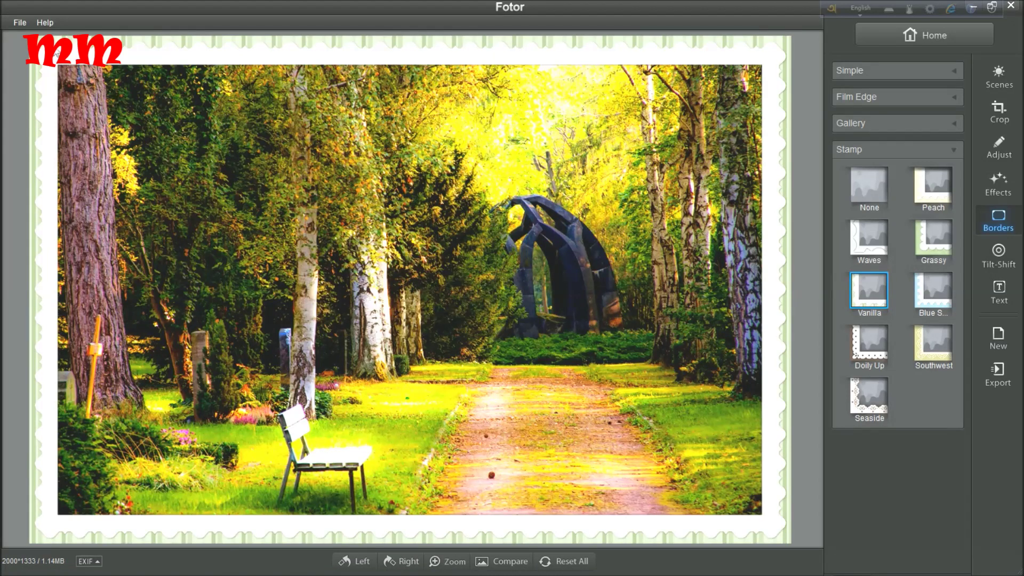
Step: Open 'bench-carved-stones-cemetery-257360 (1)_Fotor' from the Desktop into the editor
left_click(22, 24)
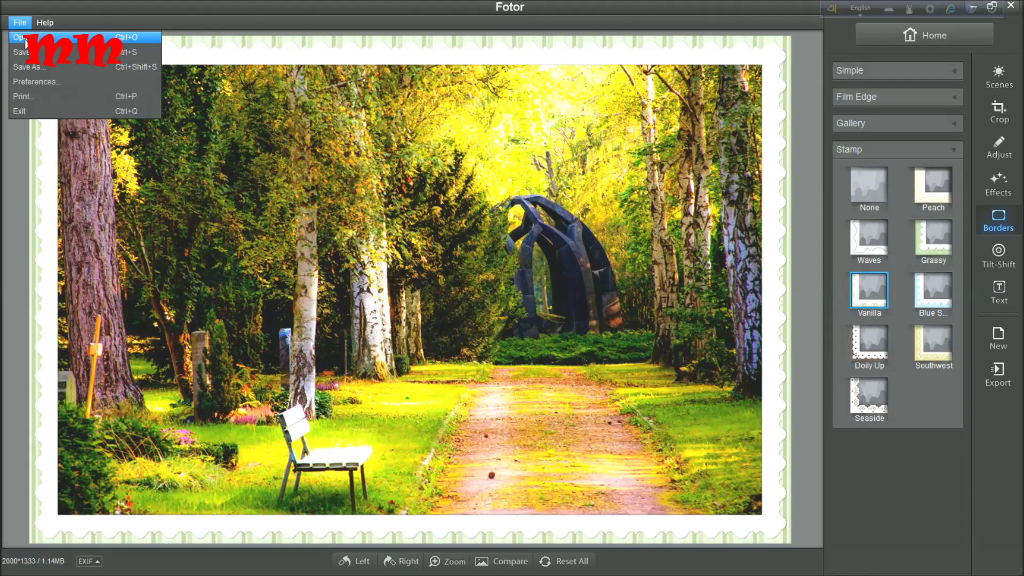
left_click(24, 25)
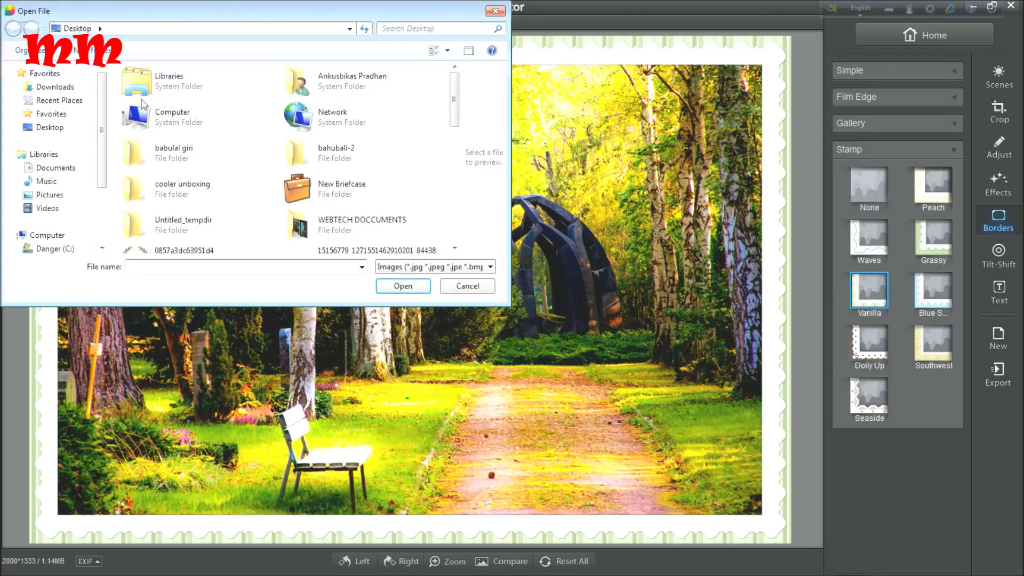
left_click(63, 128)
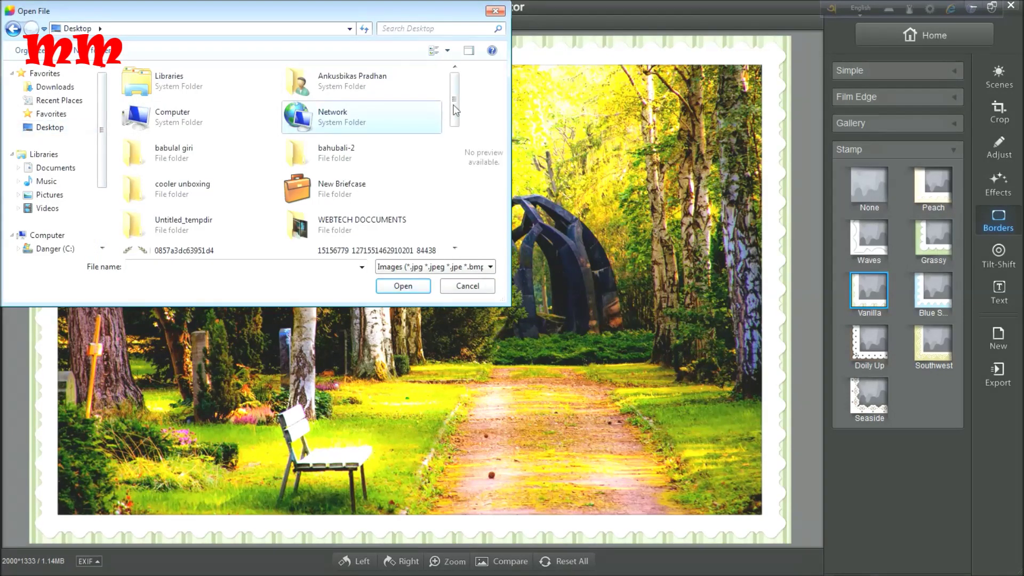
left_click_drag(455, 108, 449, 170)
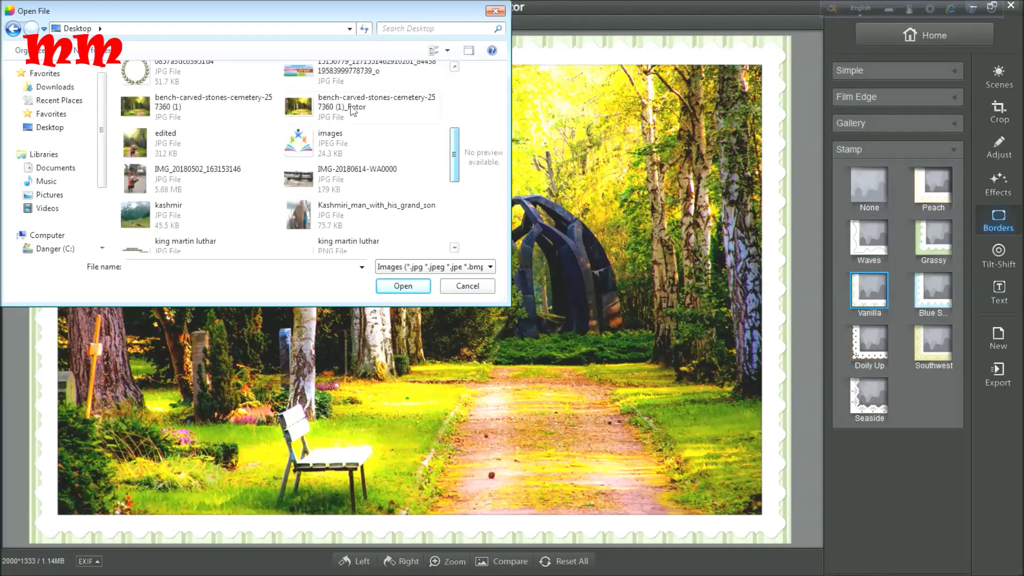
left_click(301, 101)
left_click_drag(299, 101, 363, 333)
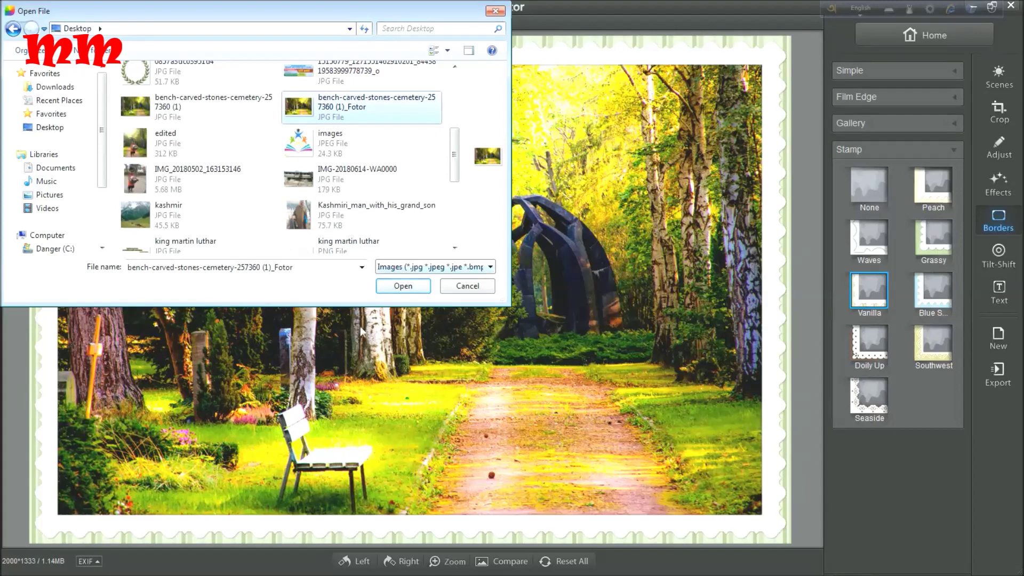
left_click(410, 287)
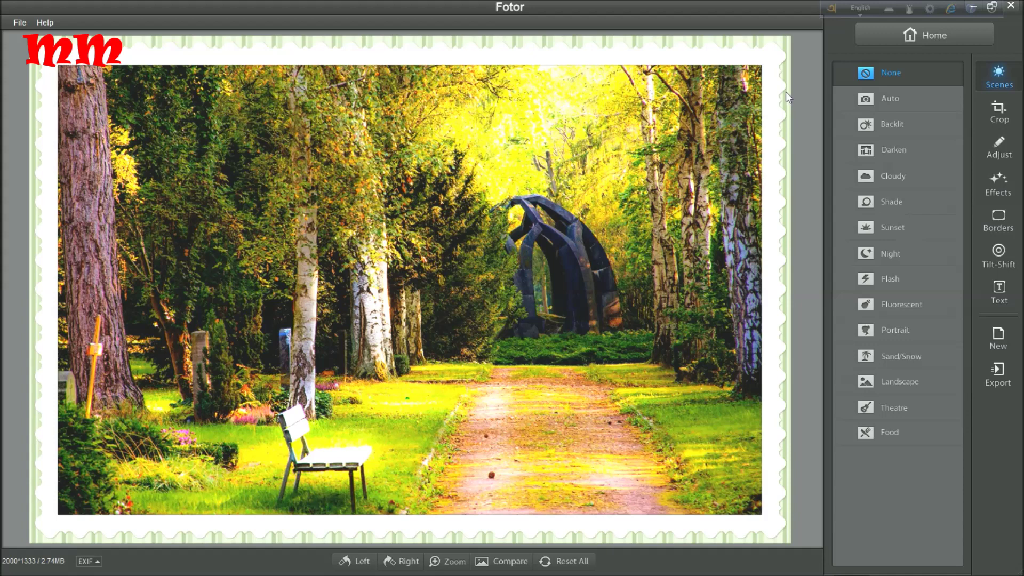
Step: Preview the Baroque, Corners, Mild Pink, Navy Edge and Embedded Gallery frames
left_click(1012, 215)
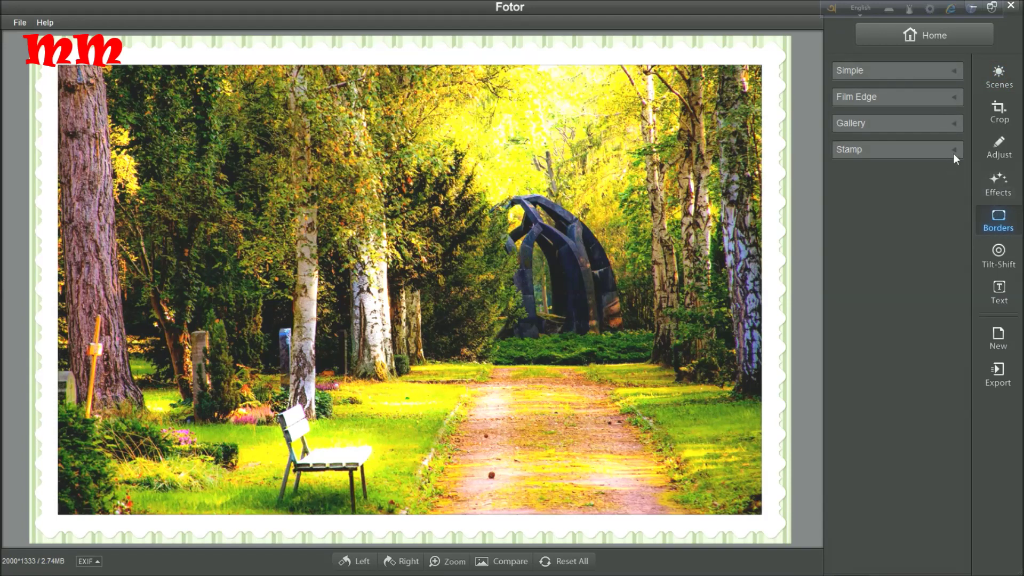
left_click(953, 151)
left_click(957, 124)
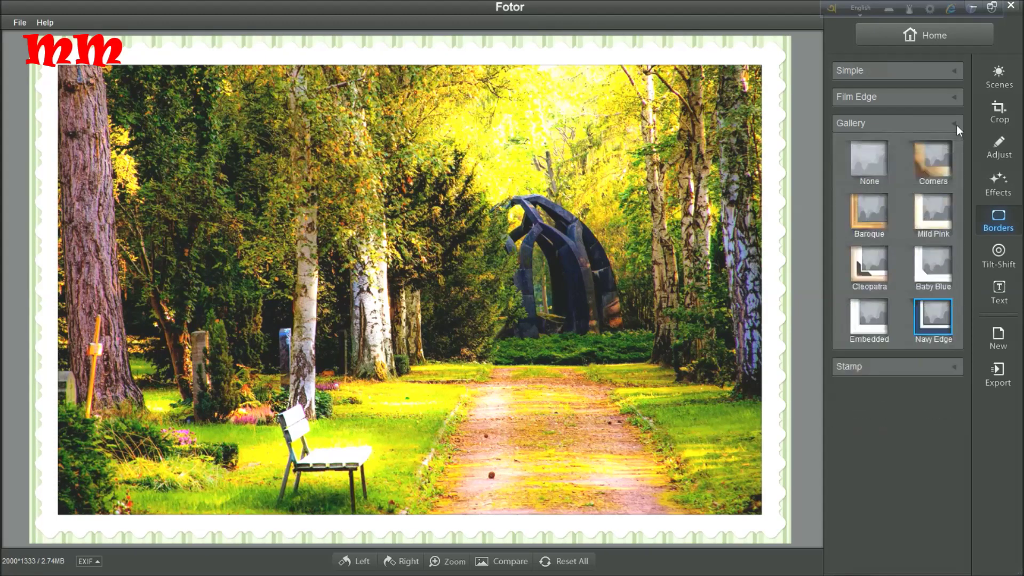
left_click(884, 211)
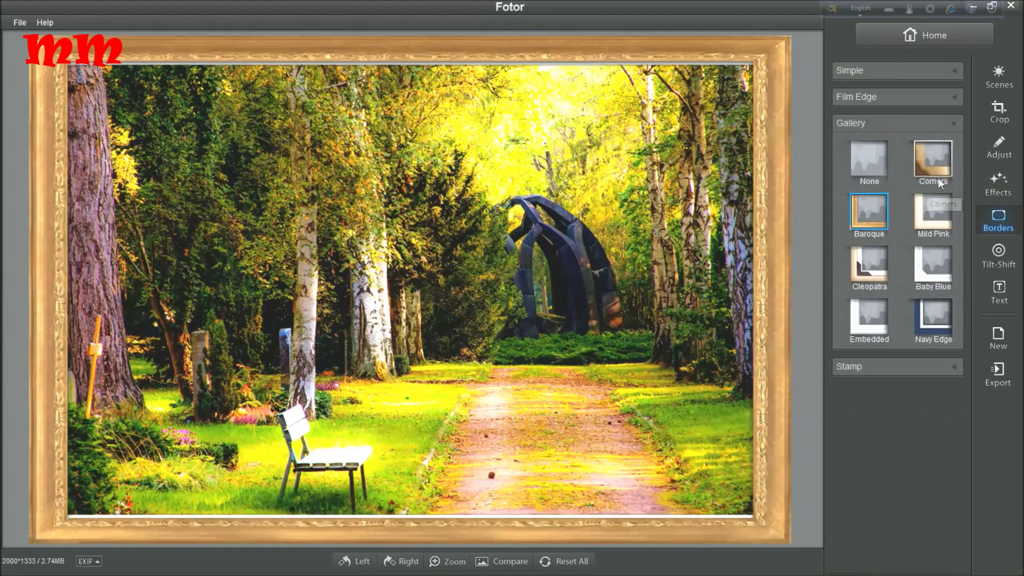
left_click(938, 177)
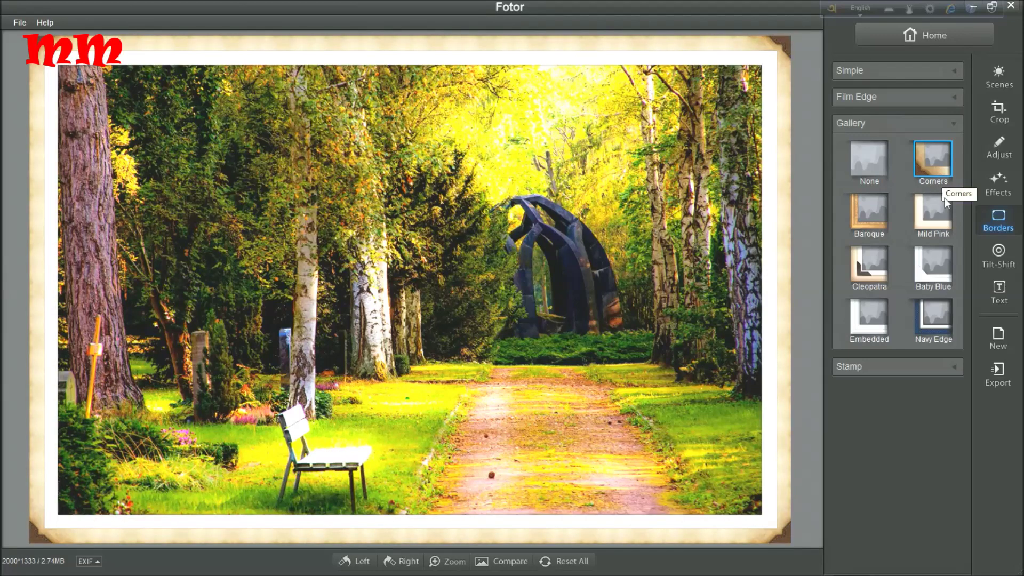
left_click(947, 216)
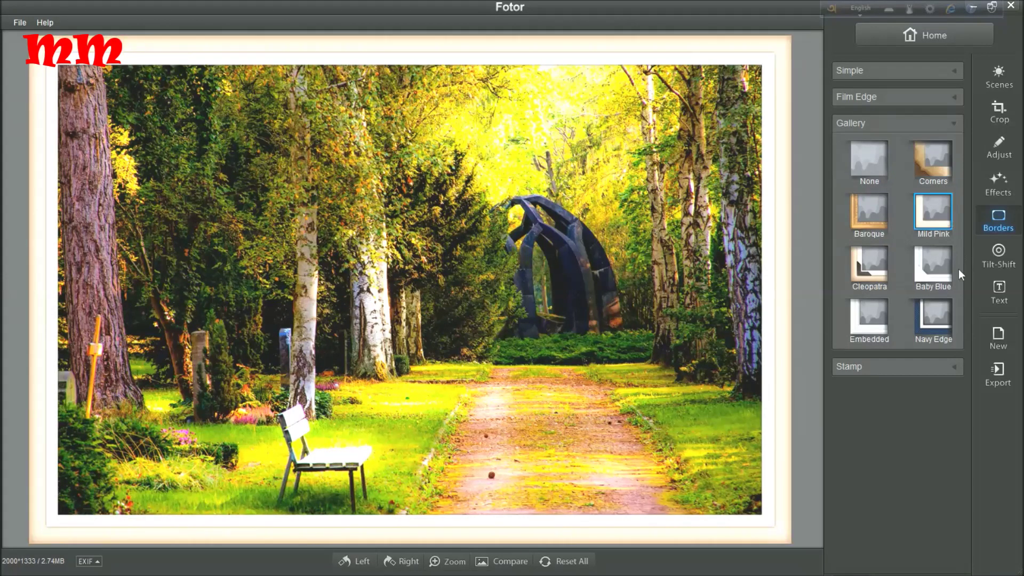
left_click(945, 323)
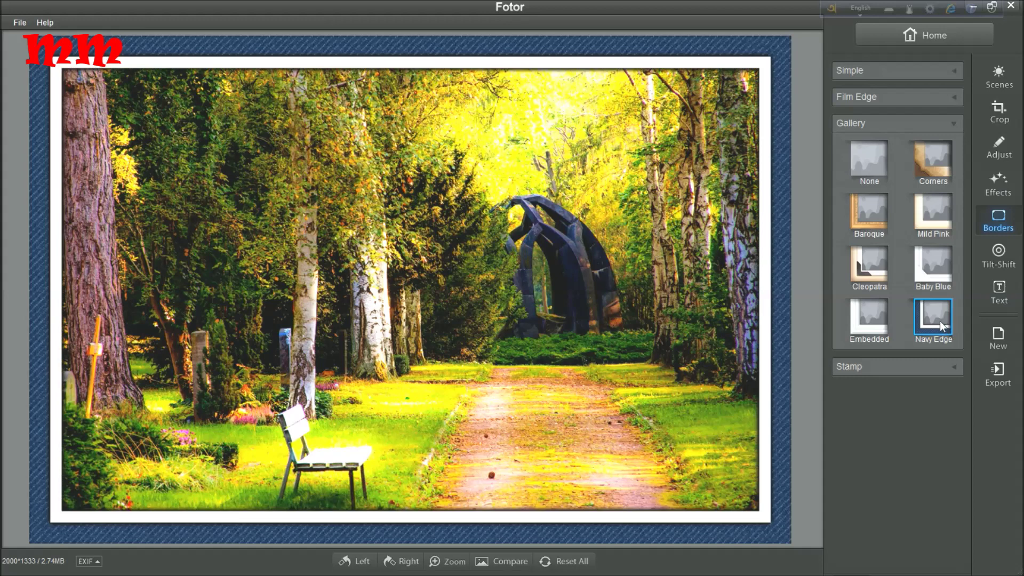
left_click(887, 325)
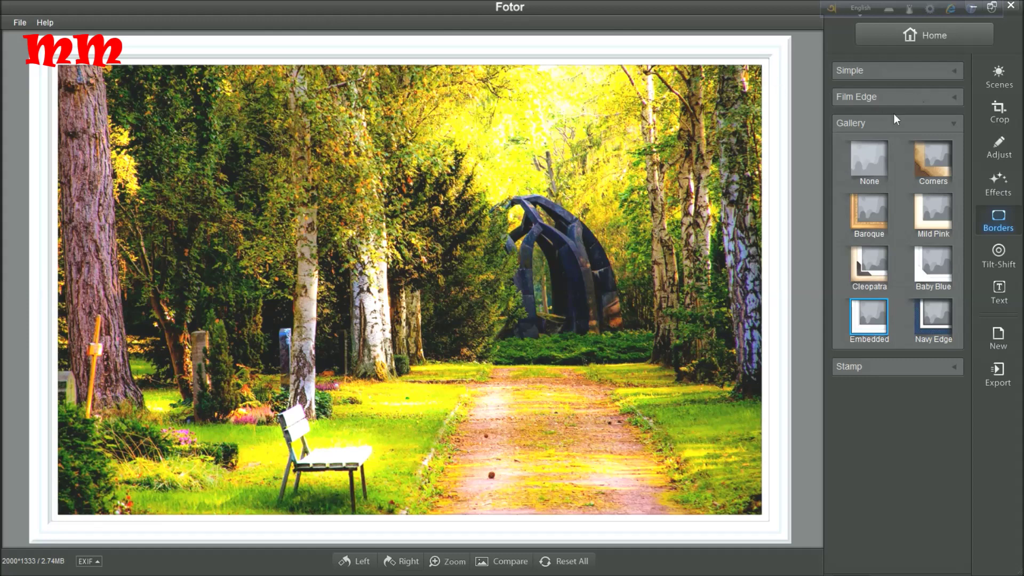
Step: Set Gallery to None and apply the Digital film-edge frame
left_click(880, 155)
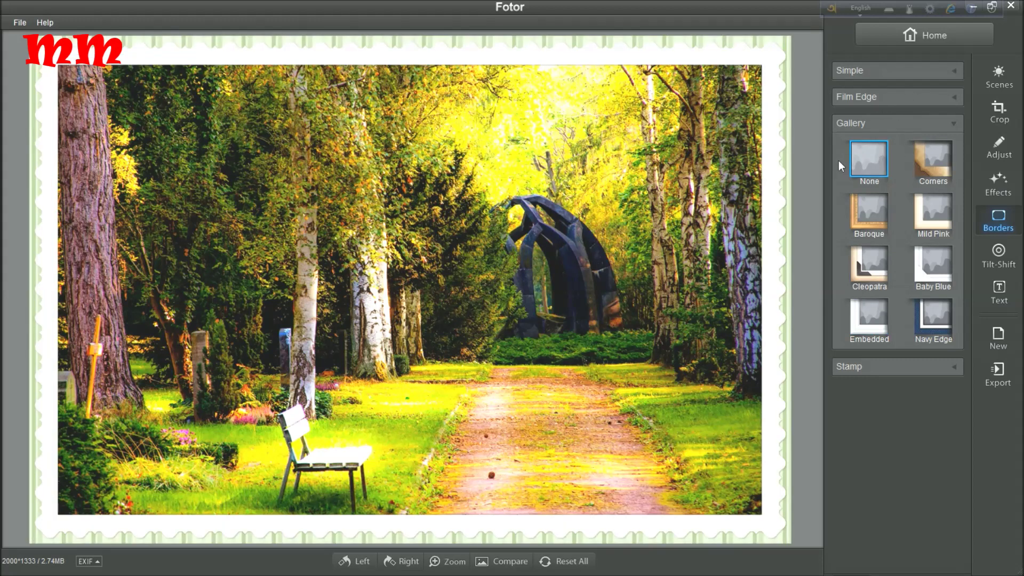
left_click(945, 95)
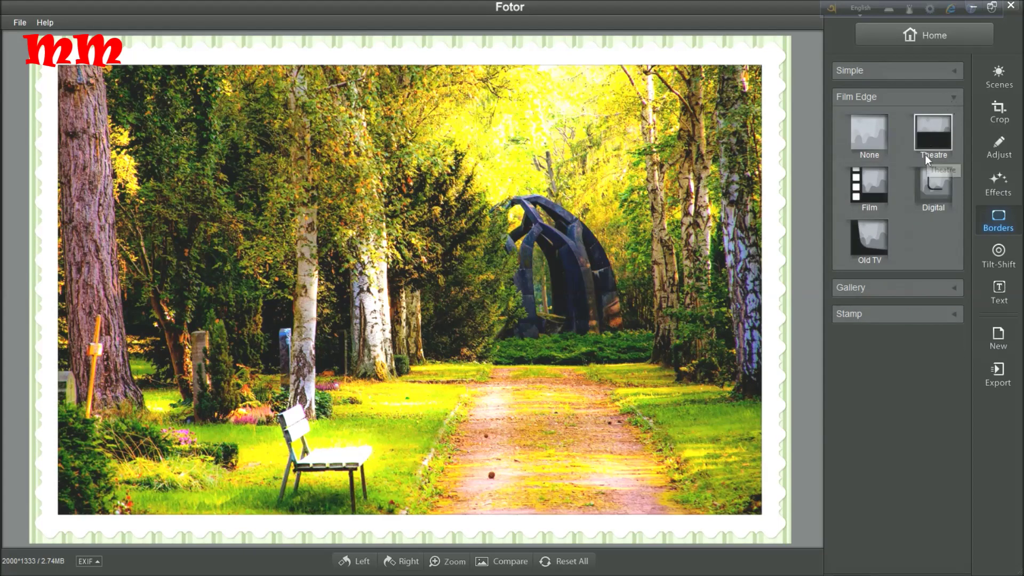
left_click(922, 172)
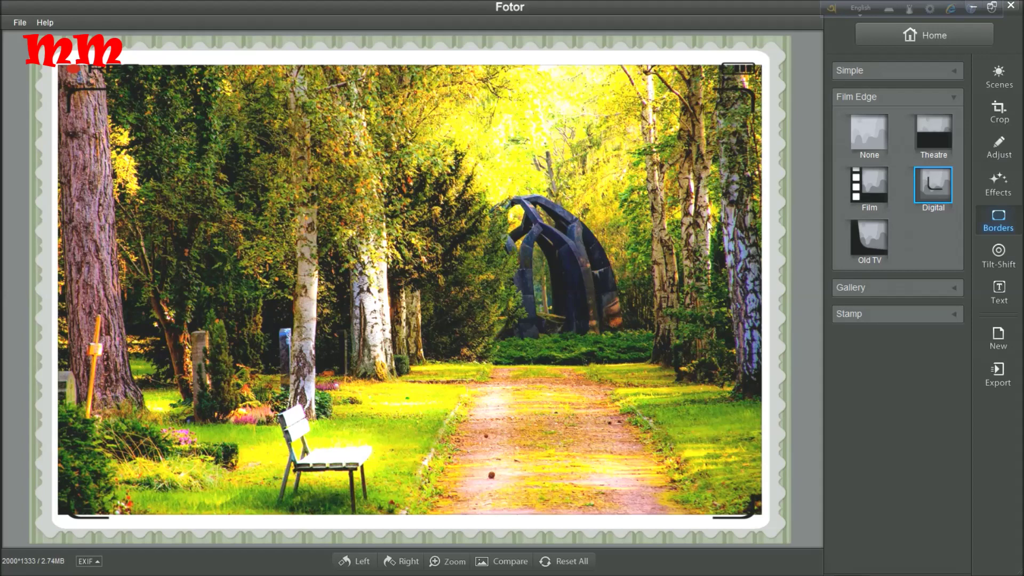
left_click(922, 284)
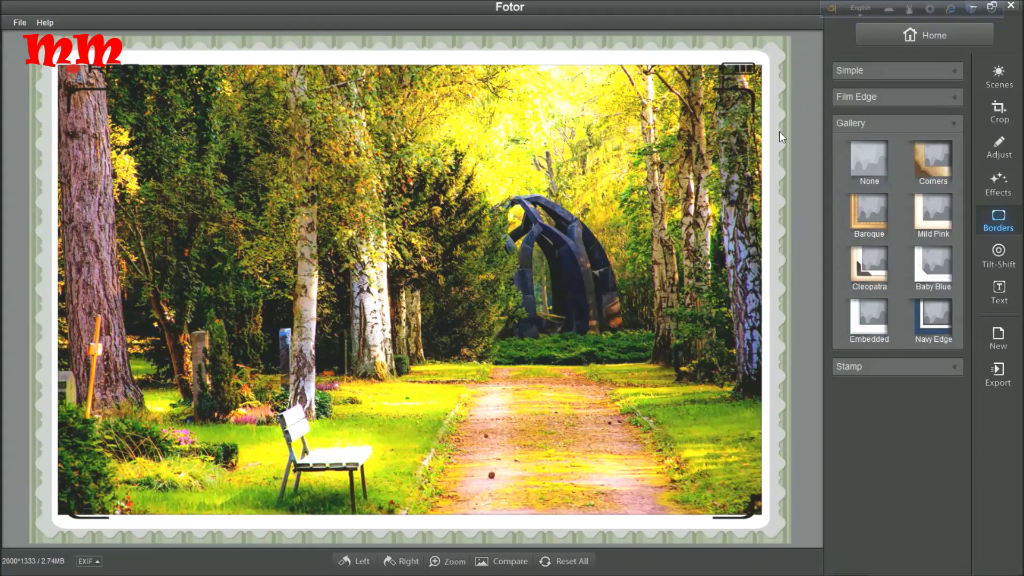
Step: Save the film-edged park photo to the Desktop as a JPG
left_click(23, 23)
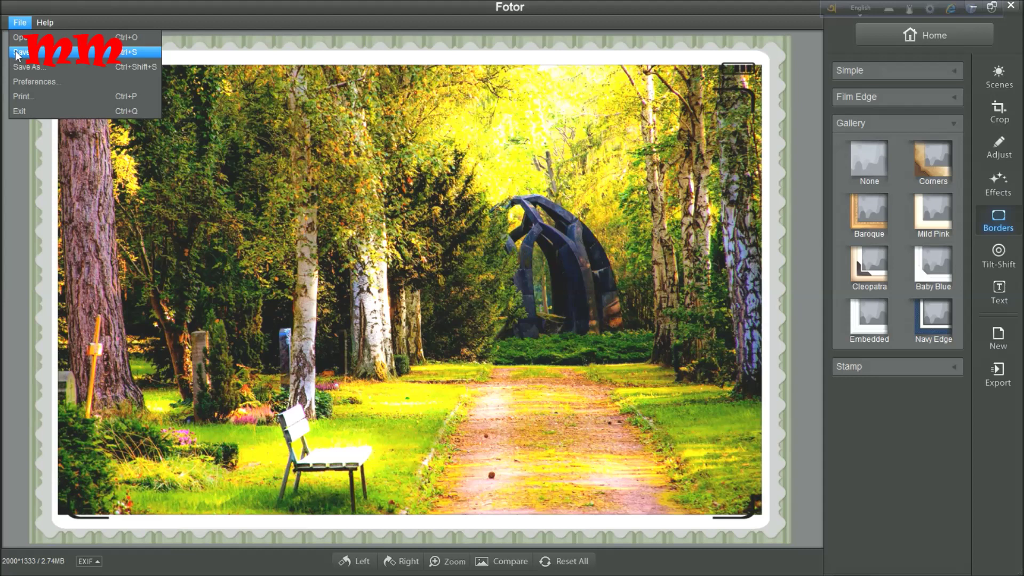
left_click(17, 55)
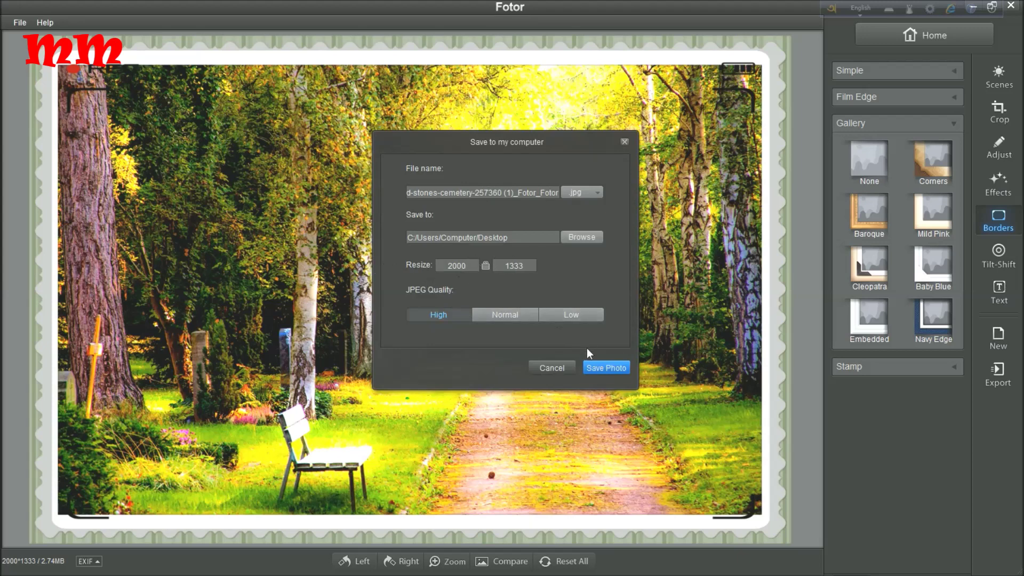
left_click(606, 369)
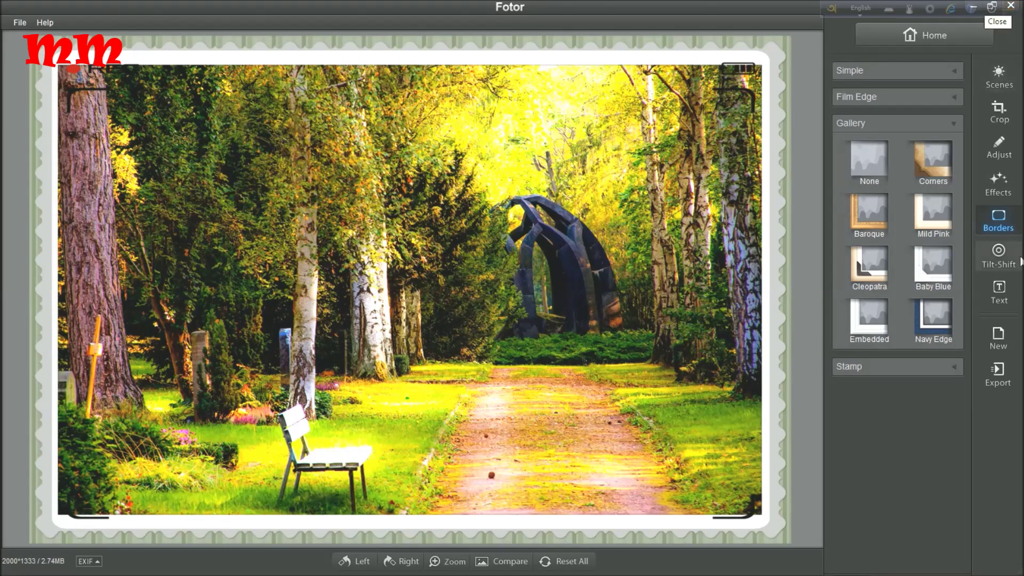
left_click(1005, 295)
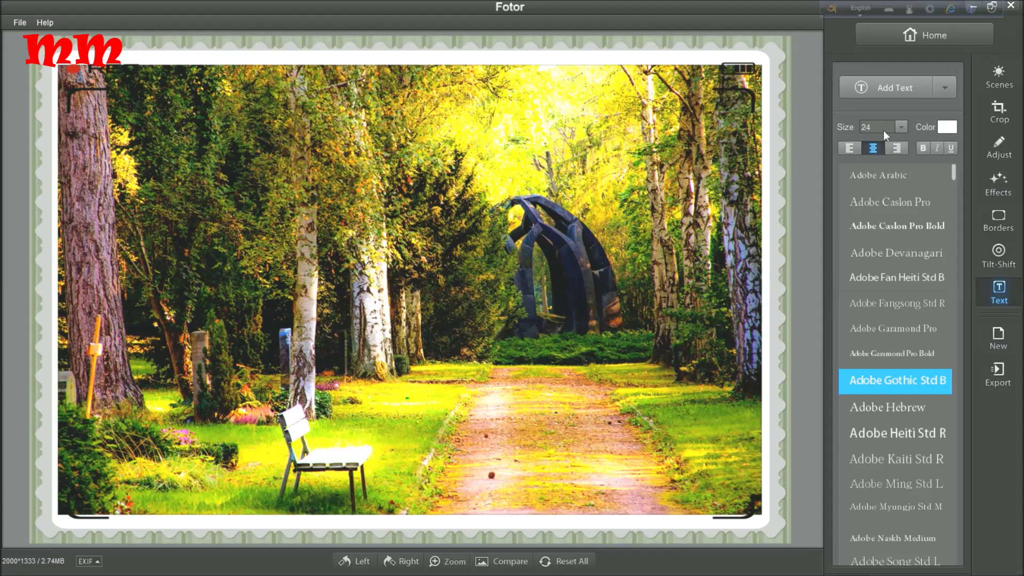
Step: Add a text box near the photo's centre and type SCENERY
left_click(894, 87)
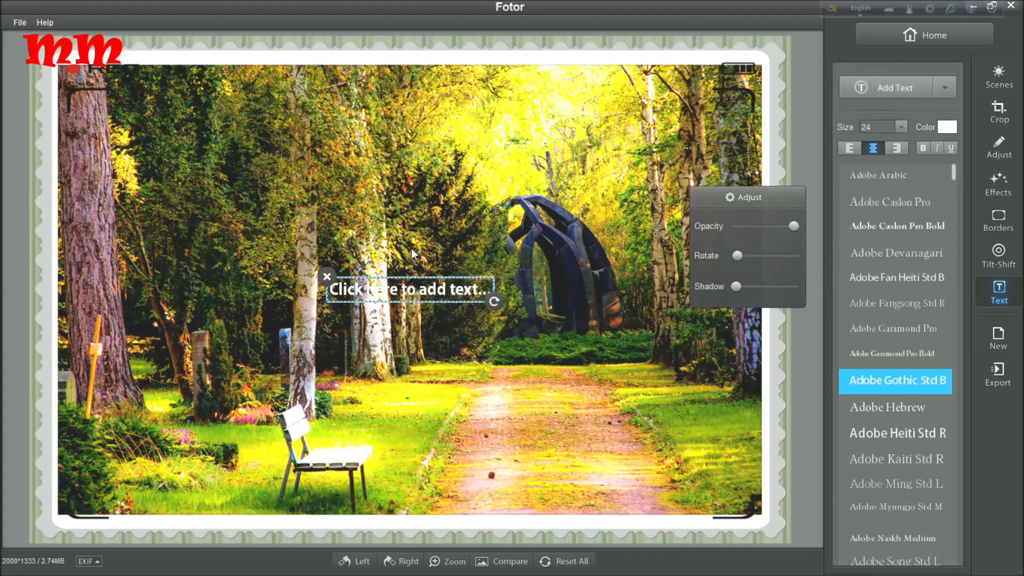
left_click(355, 281)
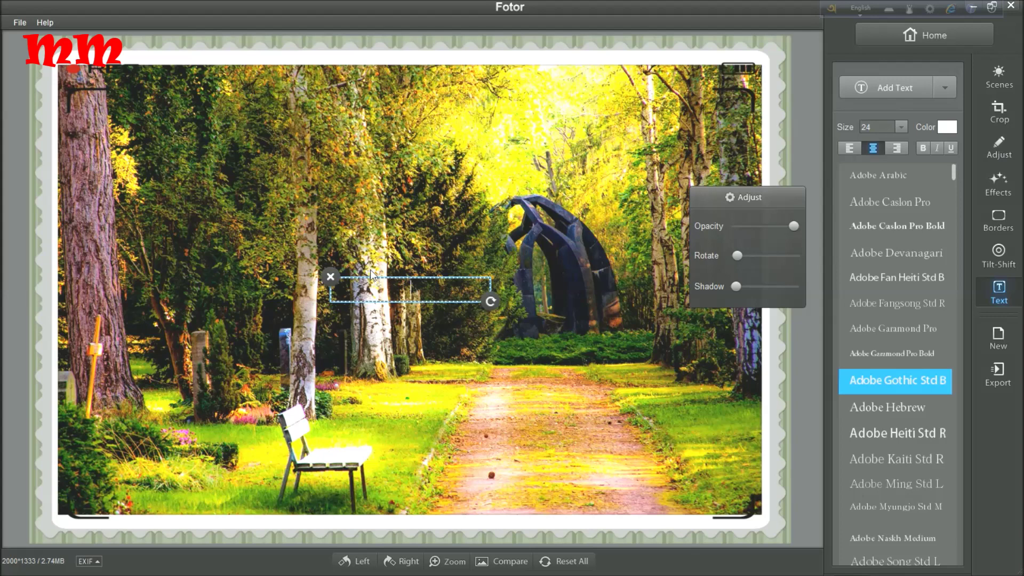
type("SCE")
type("NER")
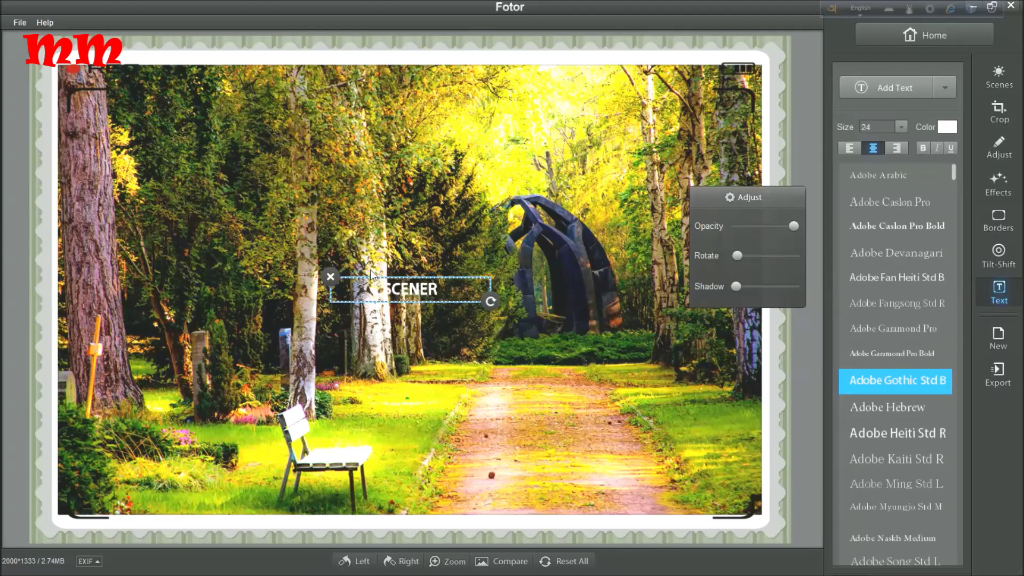
type("Y")
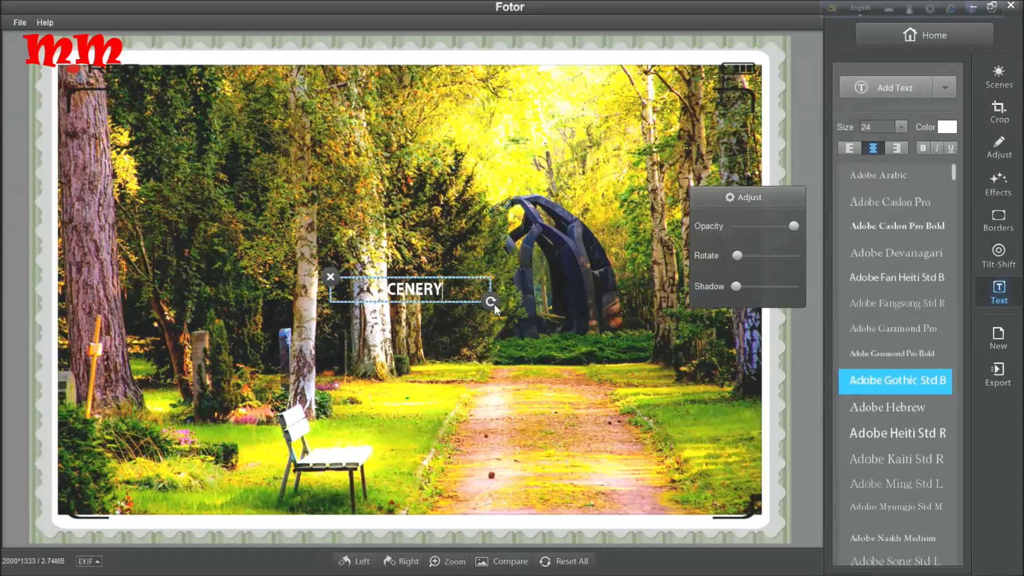
Step: Enlarge the SCENERY text and straighten it at the photo's centre
left_click_drag(489, 303, 667, 416)
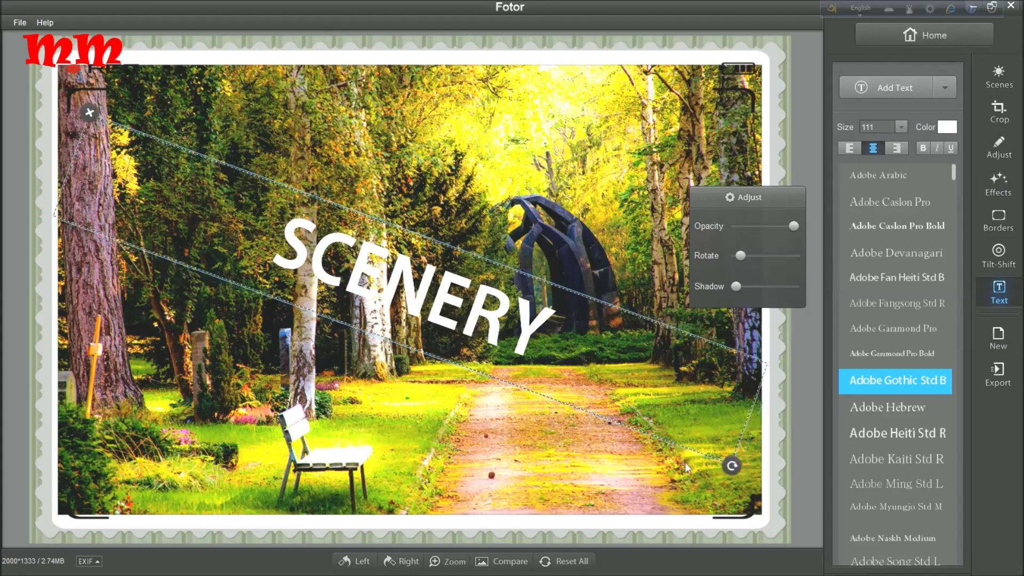
left_click_drag(665, 424, 700, 476)
mouse_move(610, 529)
left_mouse_down()
mouse_move(562, 459)
mouse_move(270, 443)
mouse_move(467, 406)
mouse_move(379, 451)
mouse_move(627, 338)
mouse_move(475, 434)
mouse_move(501, 318)
mouse_move(521, 382)
mouse_move(571, 291)
mouse_move(572, 318)
left_mouse_up()
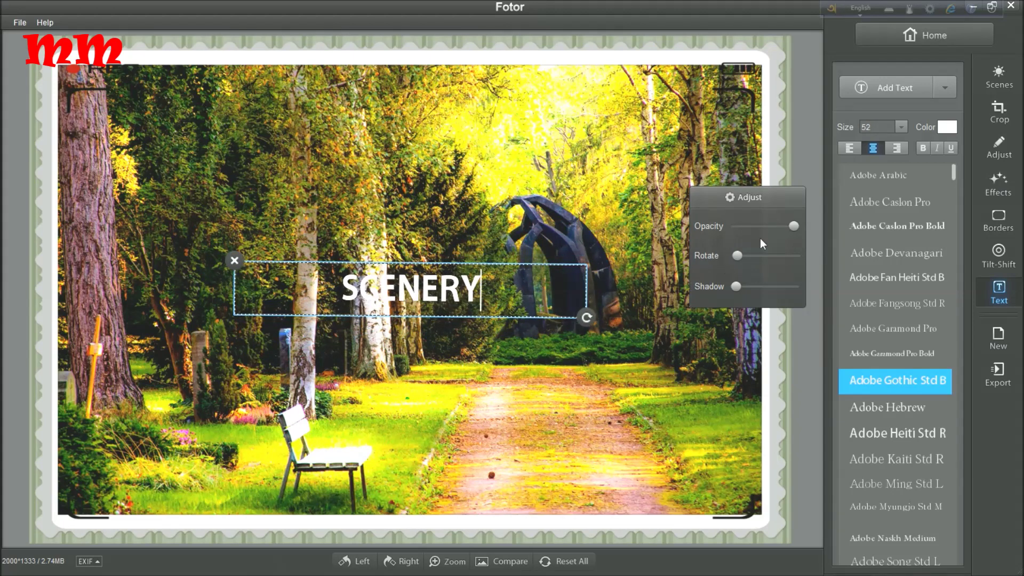
Step: Give the SCENERY text a light shadow and deselect it to commit
mouse_move(794, 224)
left_mouse_down()
mouse_move(726, 237)
mouse_move(801, 230)
left_mouse_up()
left_click_drag(731, 286, 804, 288)
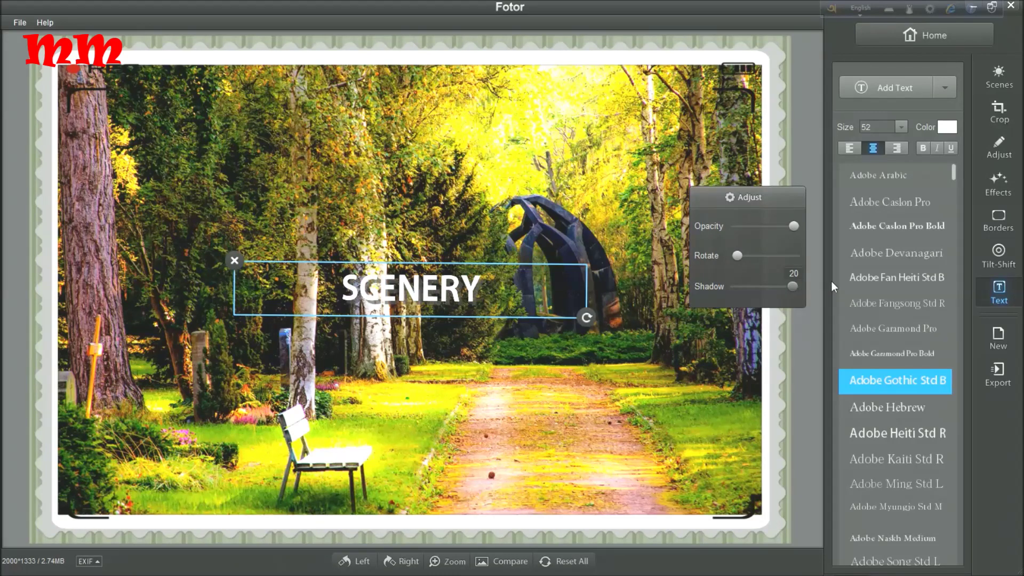
mouse_move(748, 296)
left_mouse_down()
mouse_move(715, 301)
mouse_move(707, 290)
left_mouse_up()
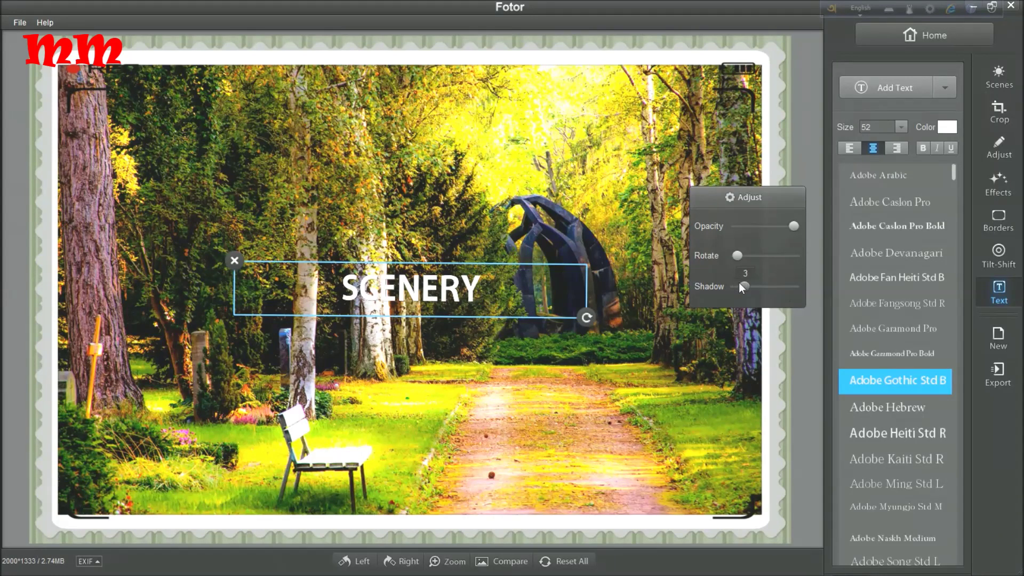
left_click_drag(741, 288, 762, 284)
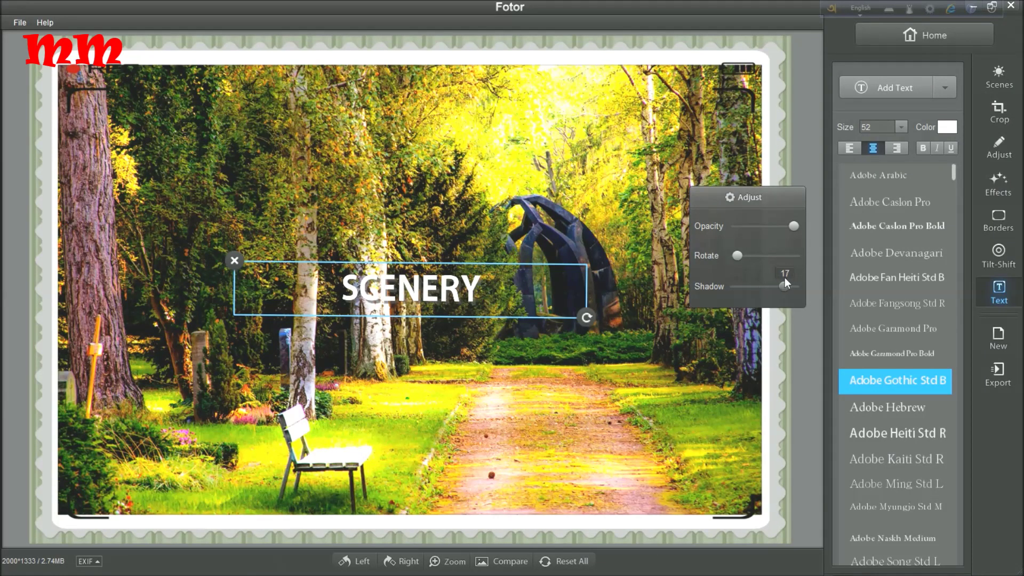
left_click(645, 168)
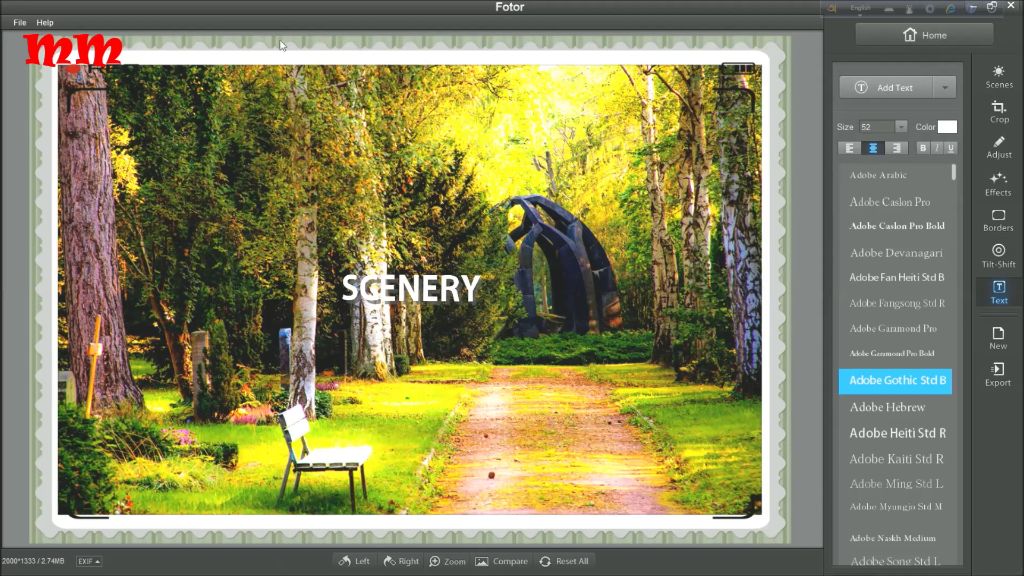
Step: Save the SCENERY photo as a JPG over the existing Desktop file, then close Fotor
left_click(19, 23)
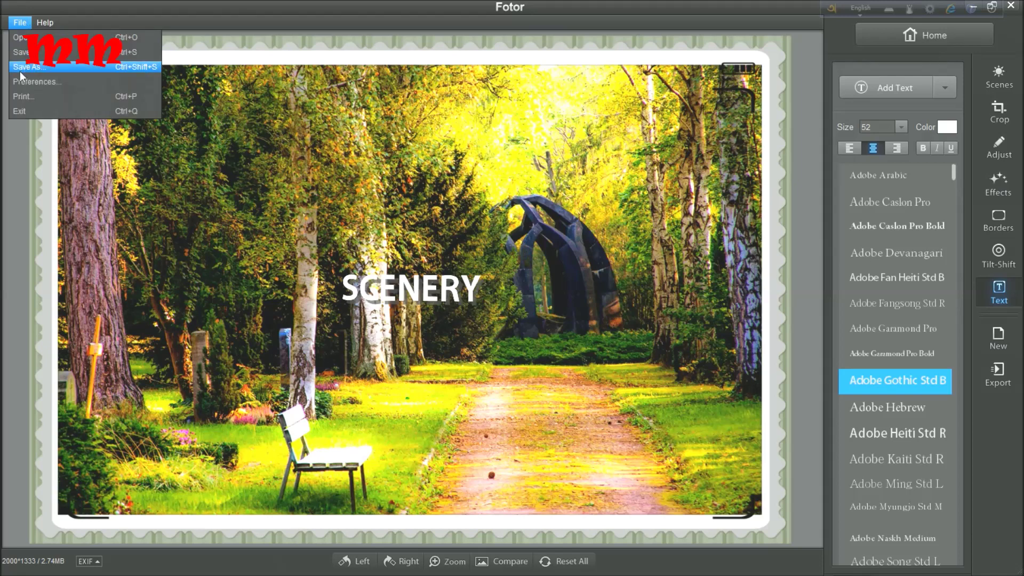
left_click(19, 53)
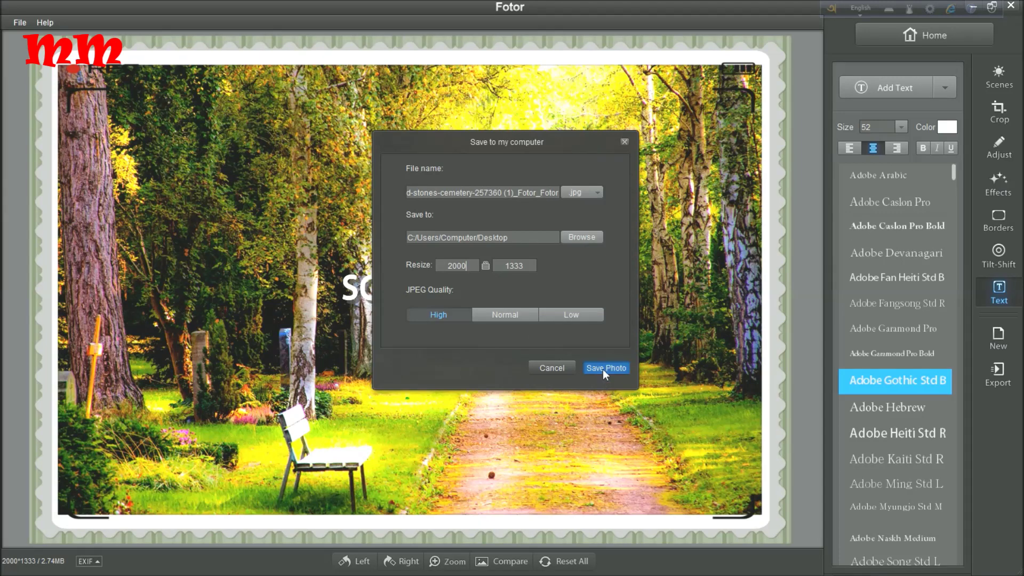
left_click(603, 369)
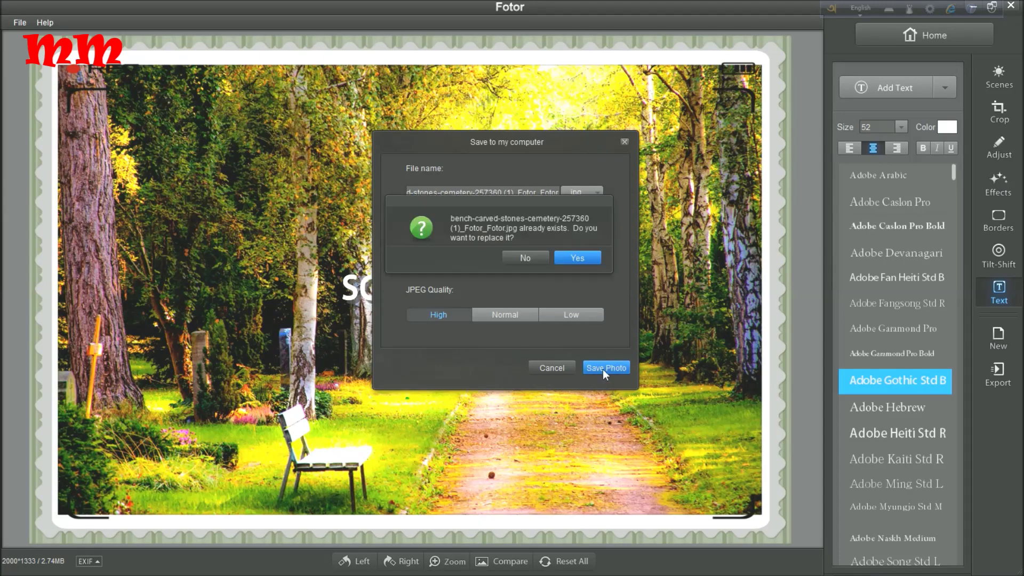
left_click(572, 257)
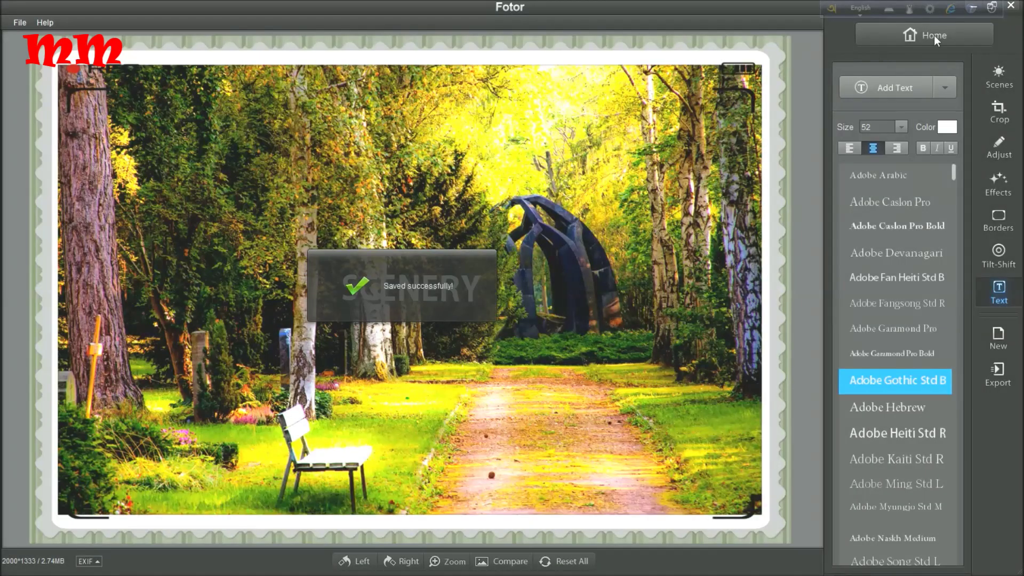
left_click(1012, 8)
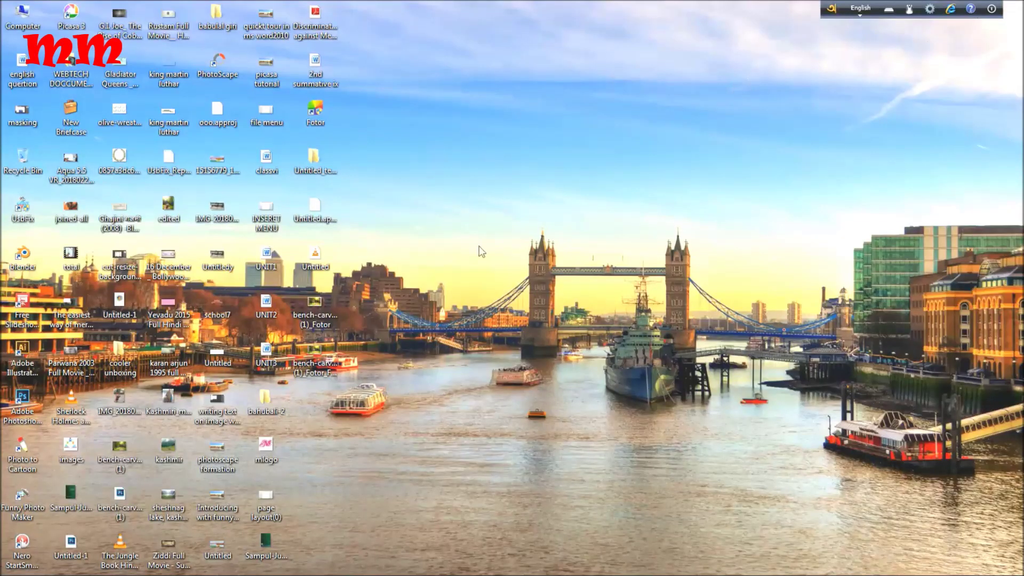
Step: View the original park photo, then the edited SCENERY version, in Picasa Photo Viewer
left_click(320, 316)
double_click(320, 316)
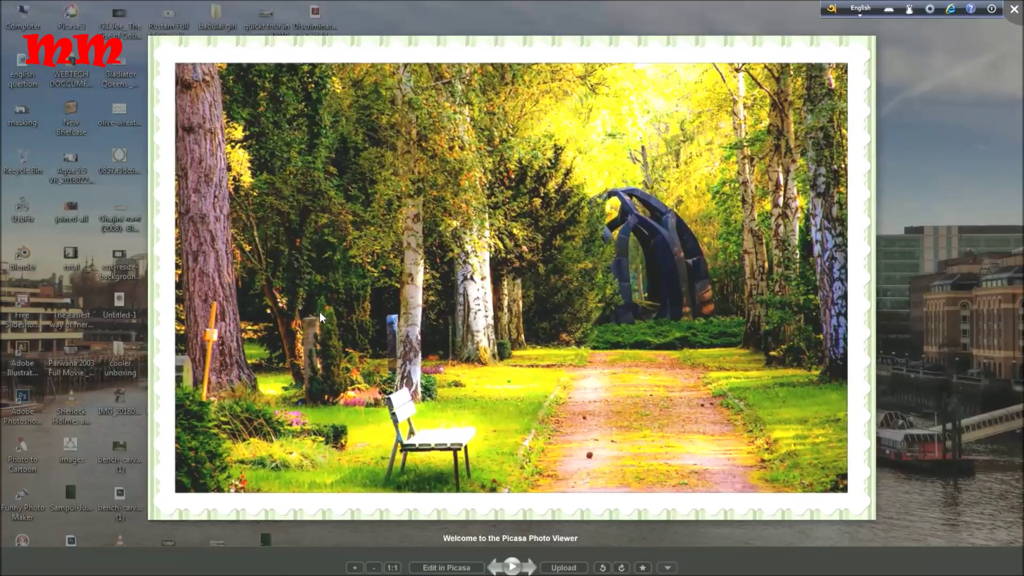
left_click(1013, 9)
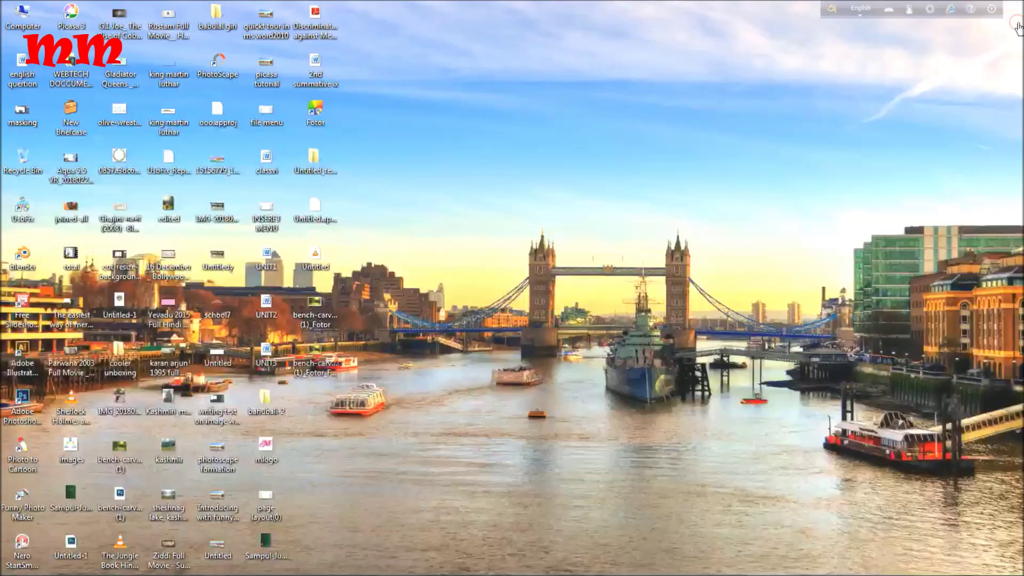
double_click(325, 365)
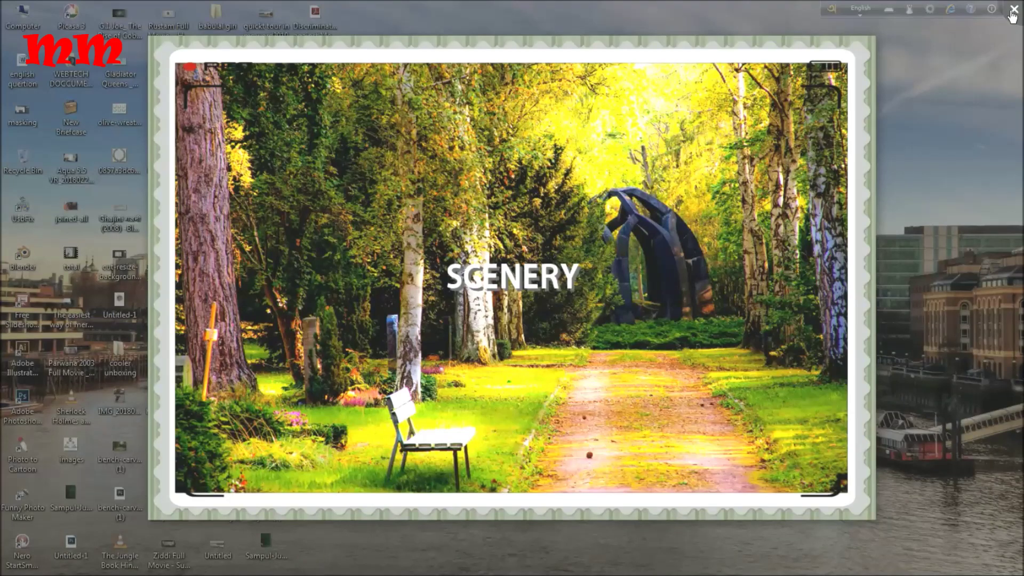
left_click(1012, 10)
Step: Reopen the original park photo twice more in the viewer to compare
left_click(325, 301)
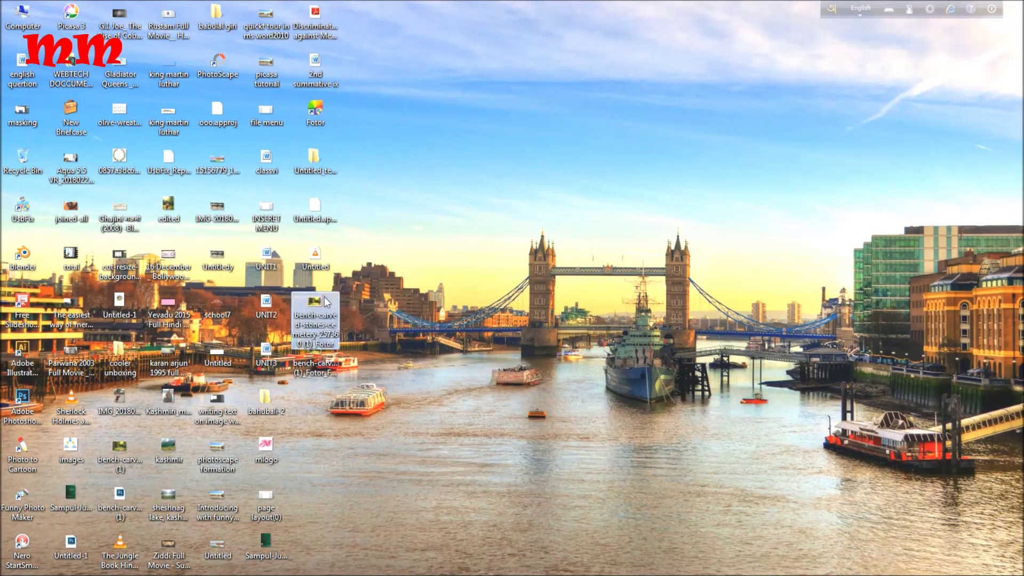
double_click(328, 301)
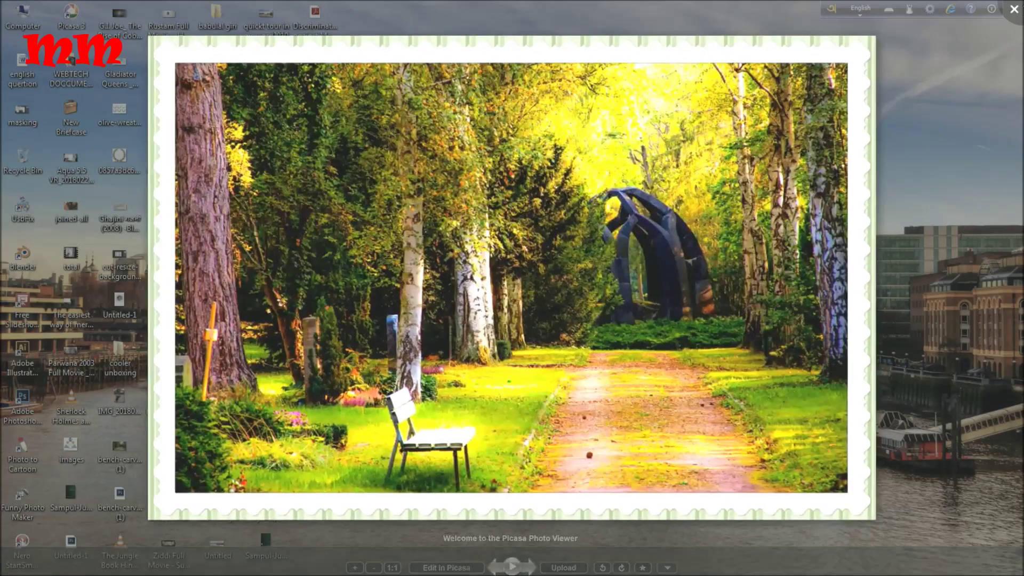
left_click(1013, 9)
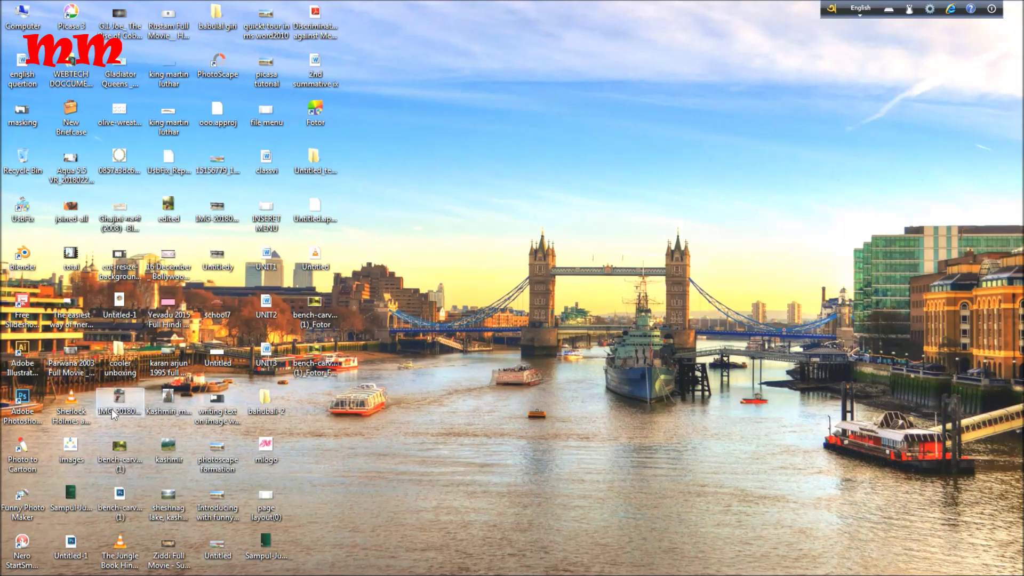
left_click(118, 450)
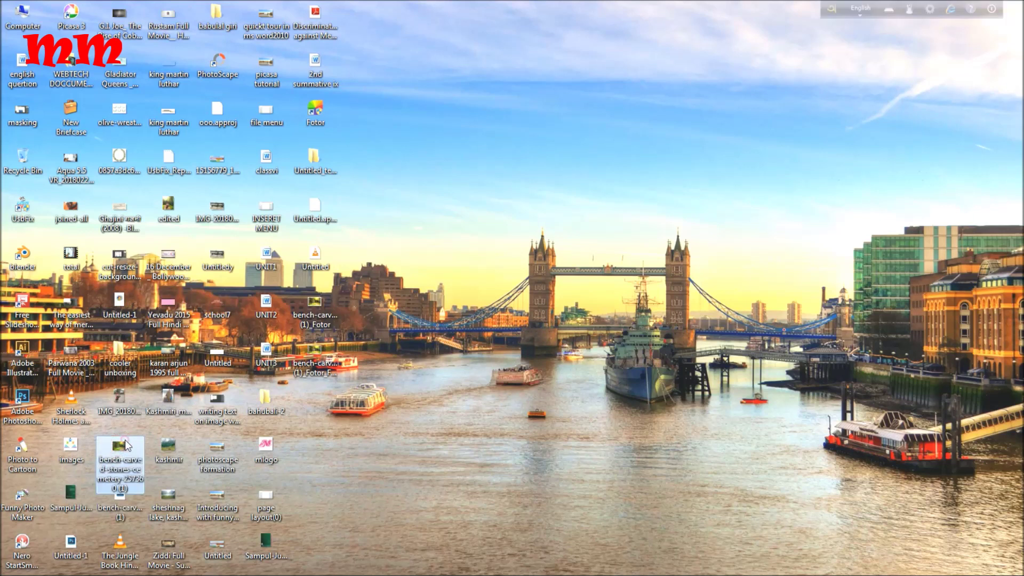
double_click(126, 445)
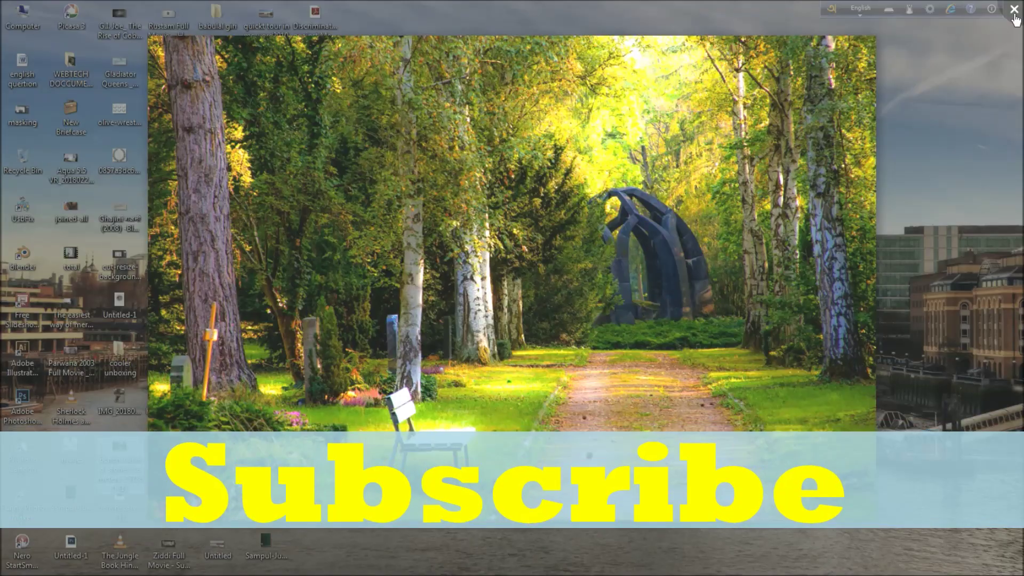
left_click(1015, 9)
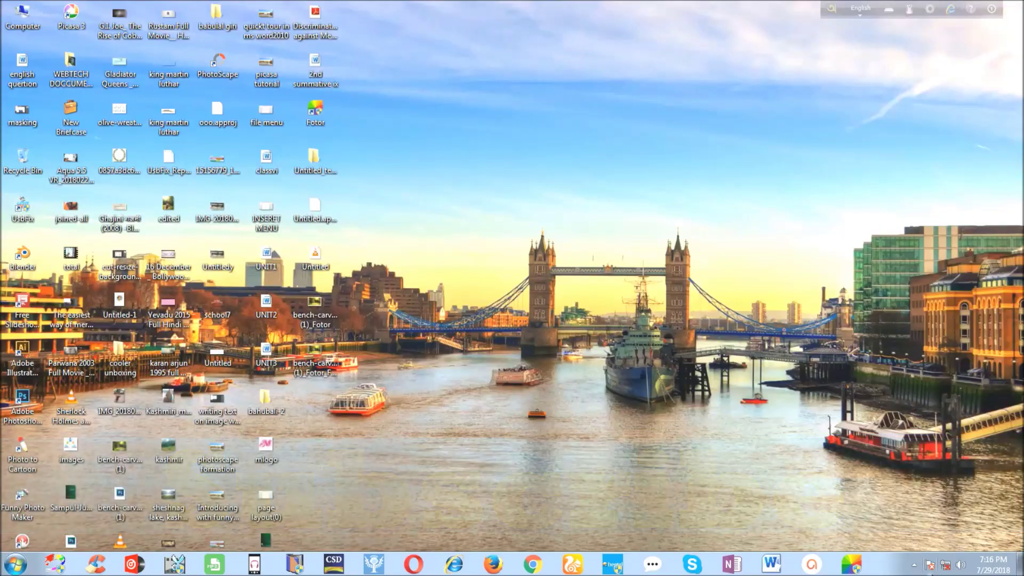
Step: Show the hidden notification-area icons and bring up the recording controls
left_click(913, 566)
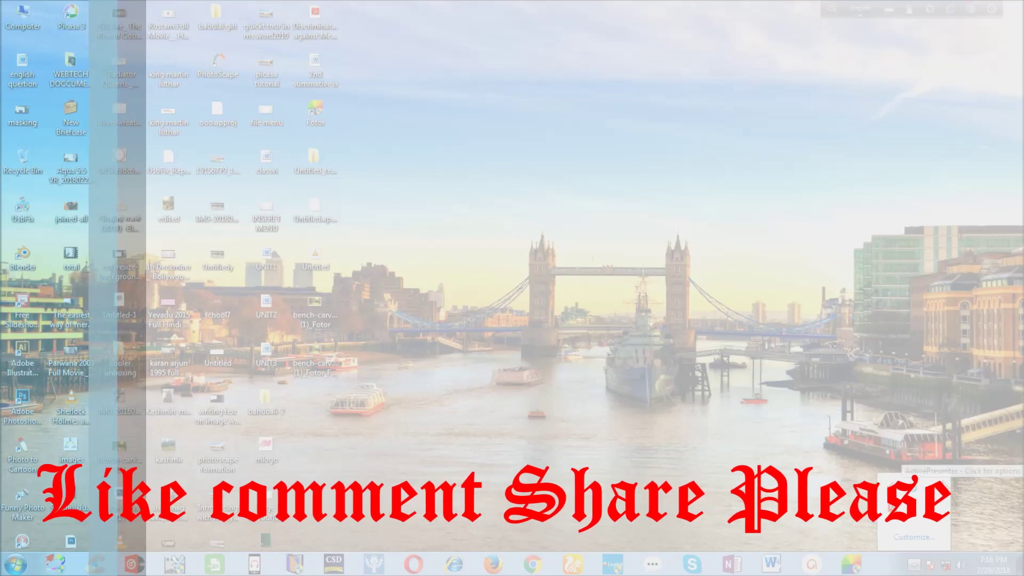
left_click(936, 488)
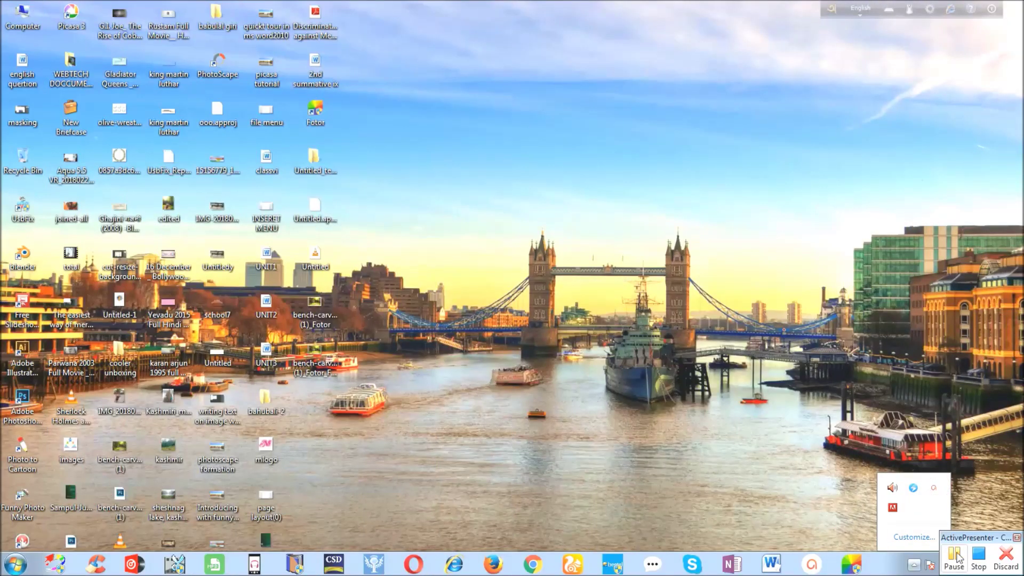